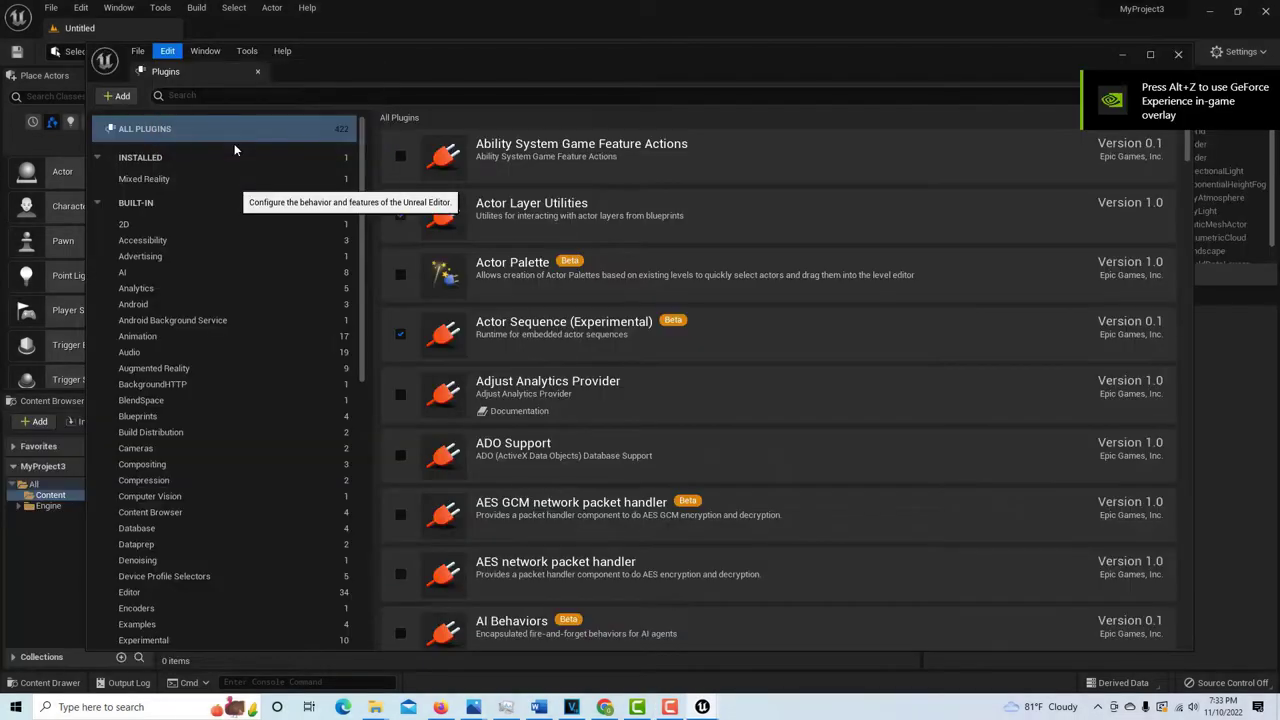
Step: Enable 'Orbit camera around selection' in Editor Preferences
{"action": "left_click", "coordinate": [234, 143]}
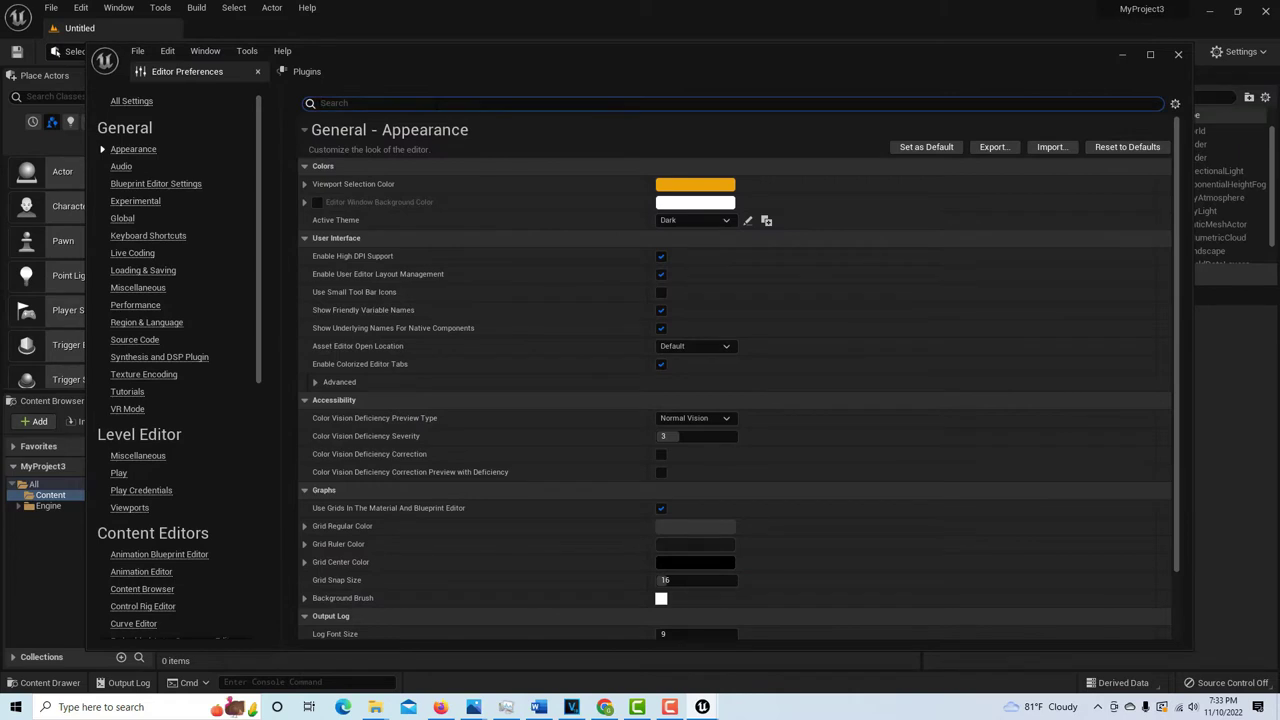
{"action": "type", "text": "or"}
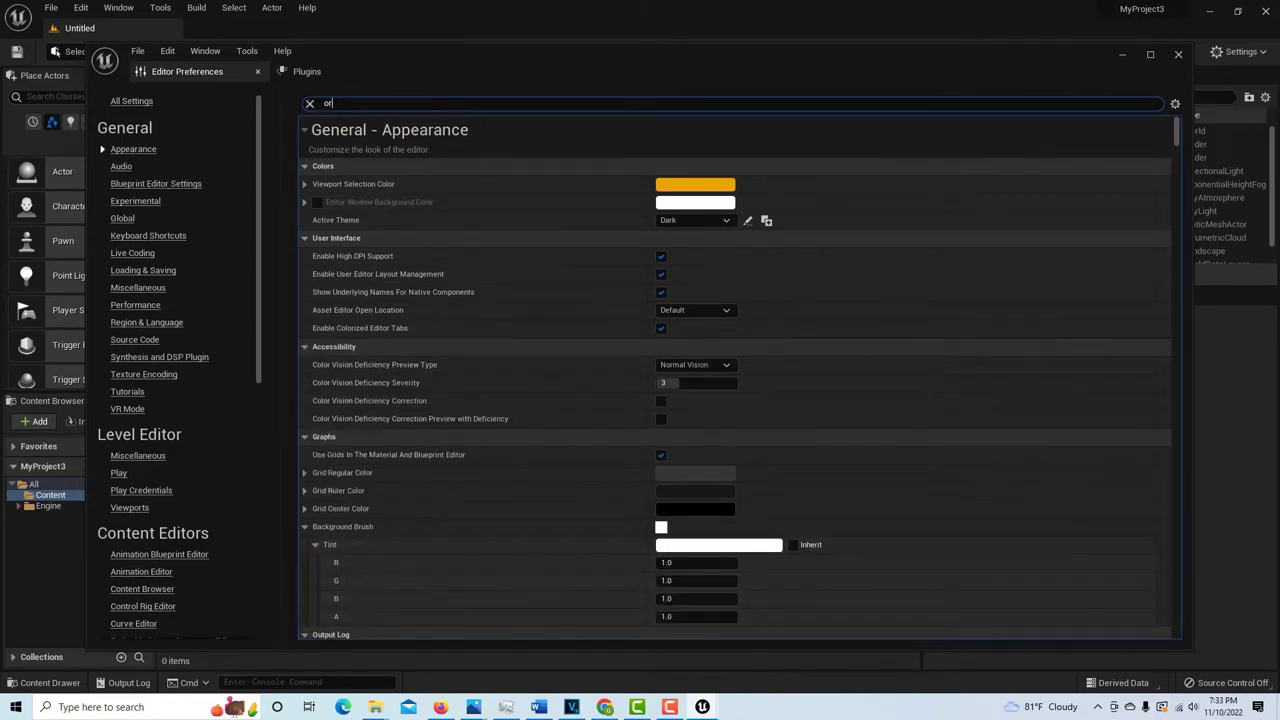
{"action": "type", "text": "bit"}
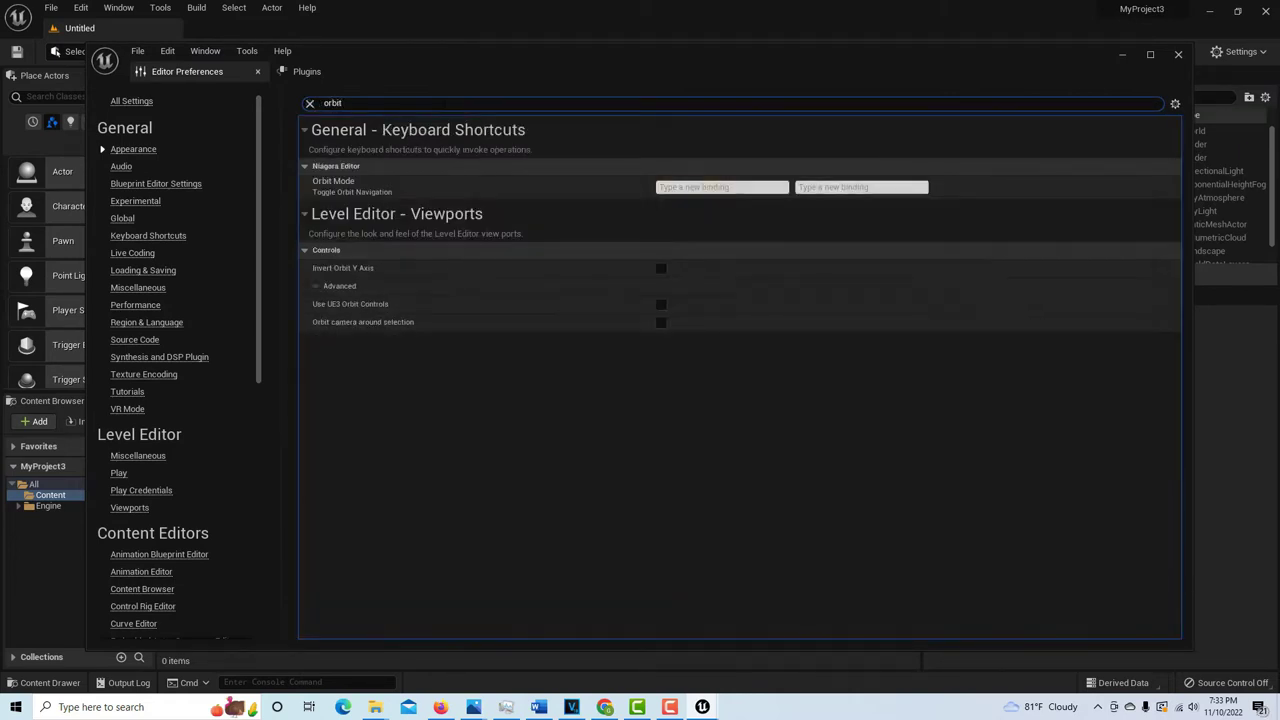
{"action": "left_click", "coordinate": [662, 322]}
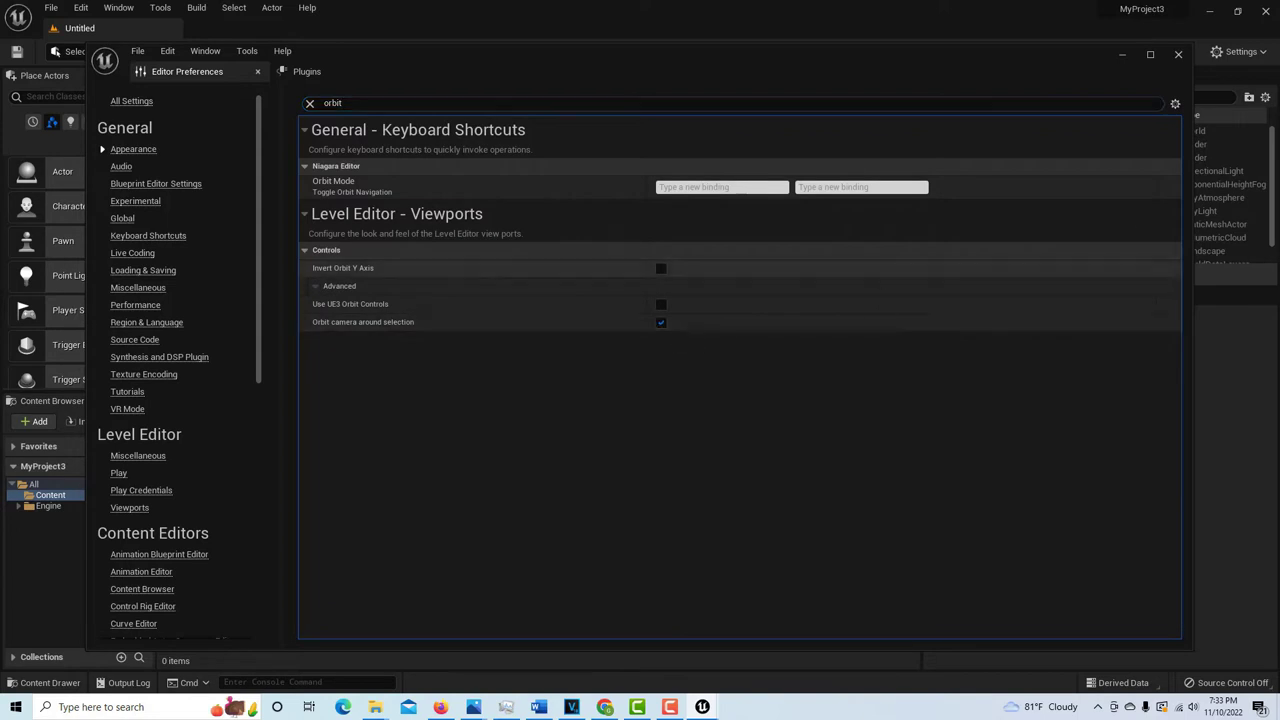
{"action": "left_click", "coordinate": [1178, 55]}
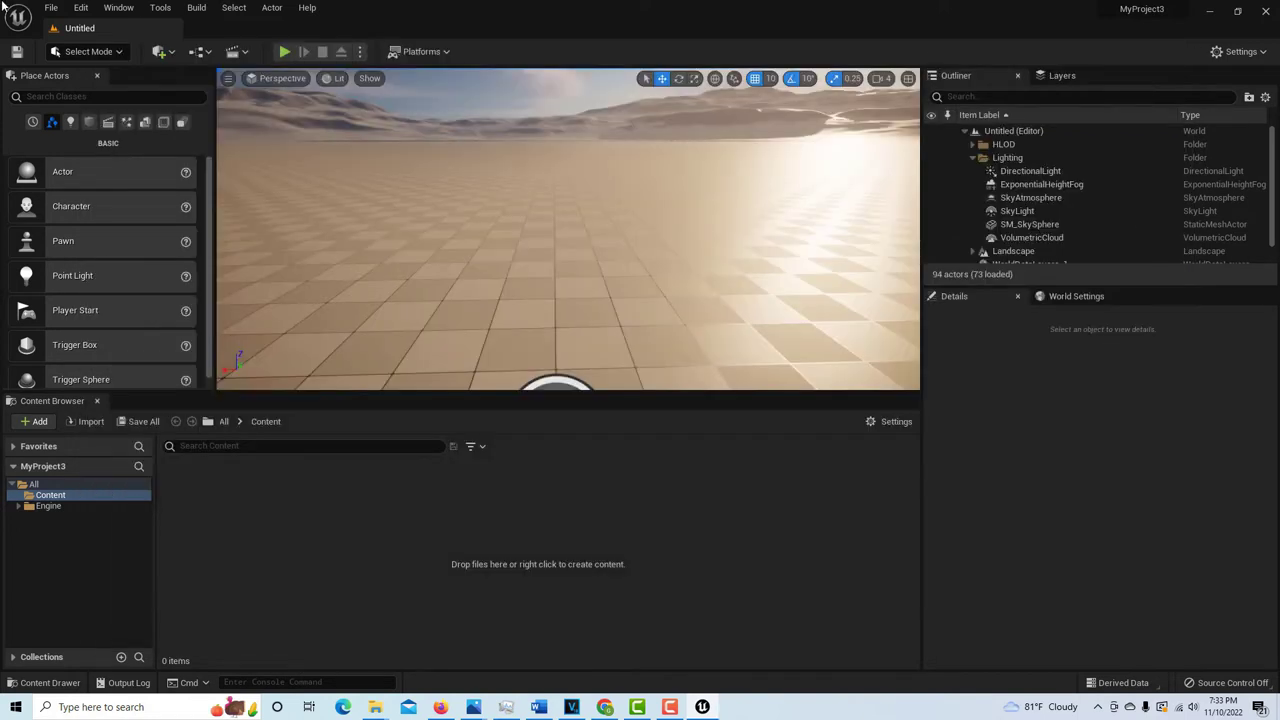
Step: Enable the Take Recorder plugin in the Plugins window
{"action": "left_click", "coordinate": [79, 8]}
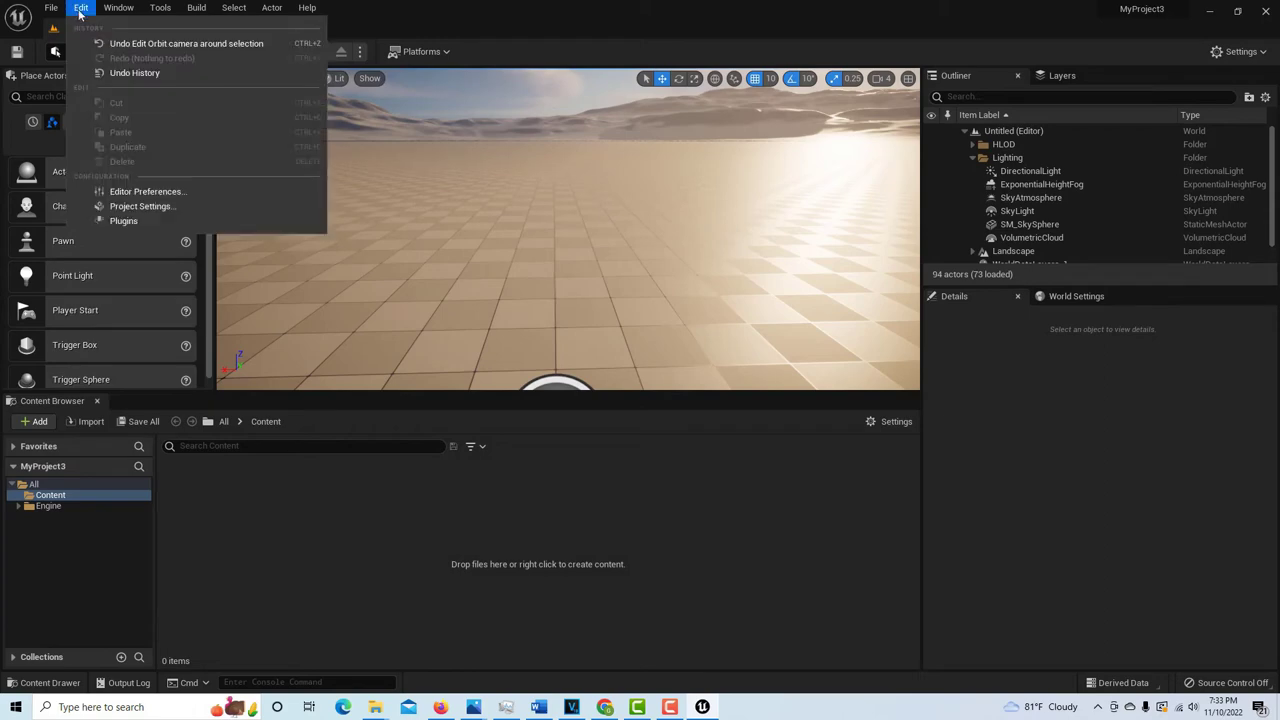
{"action": "left_click", "coordinate": [125, 221]}
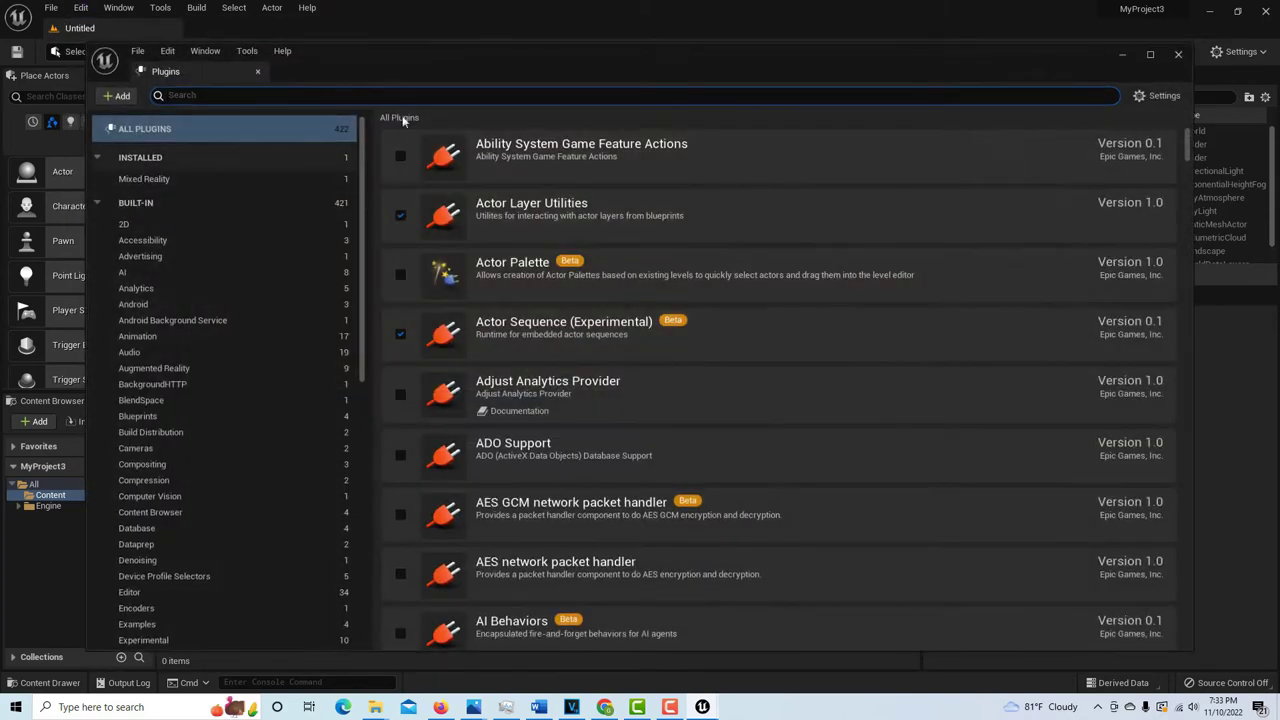
{"action": "type", "text": "ta"}
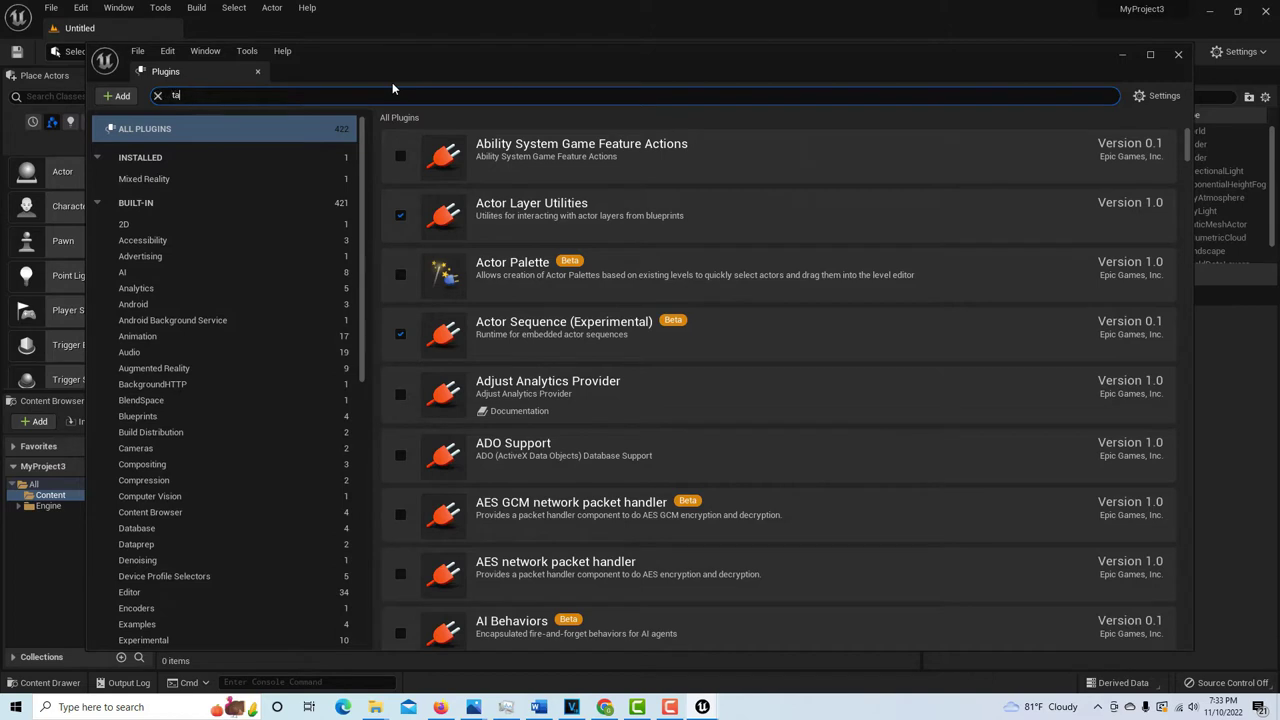
{"action": "type", "text": "ke reco"}
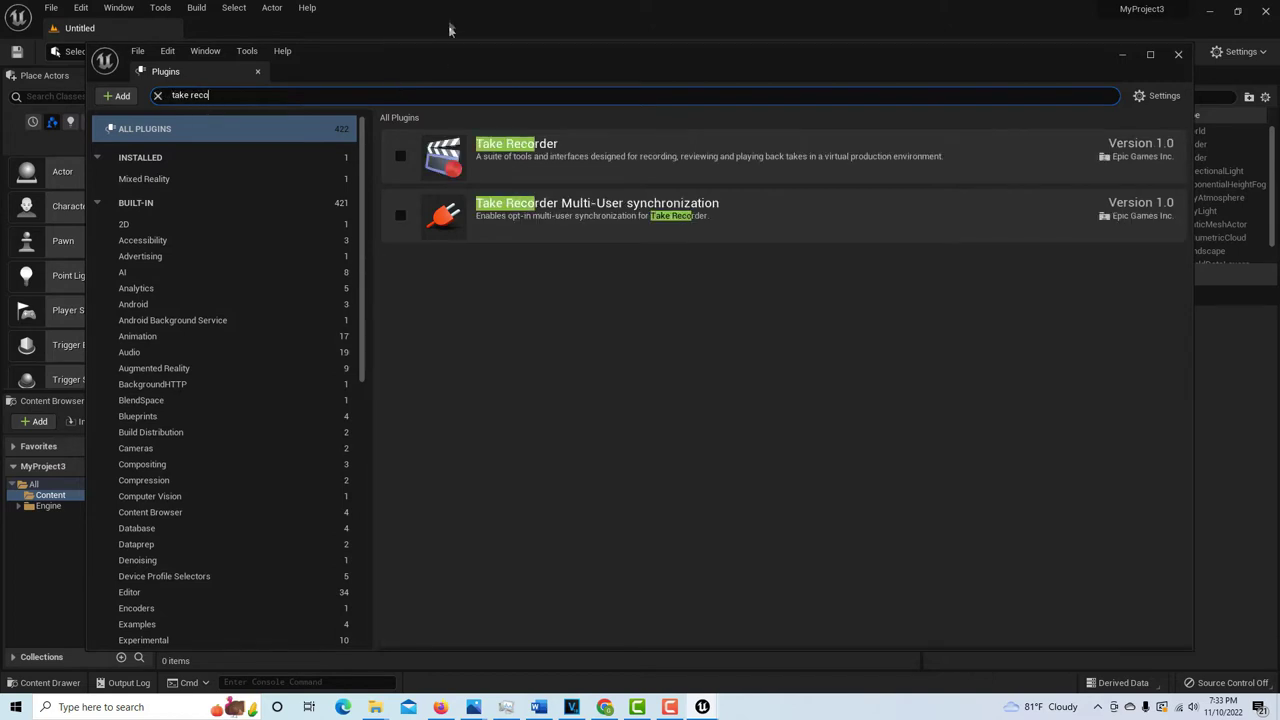
{"action": "left_click", "coordinate": [400, 156]}
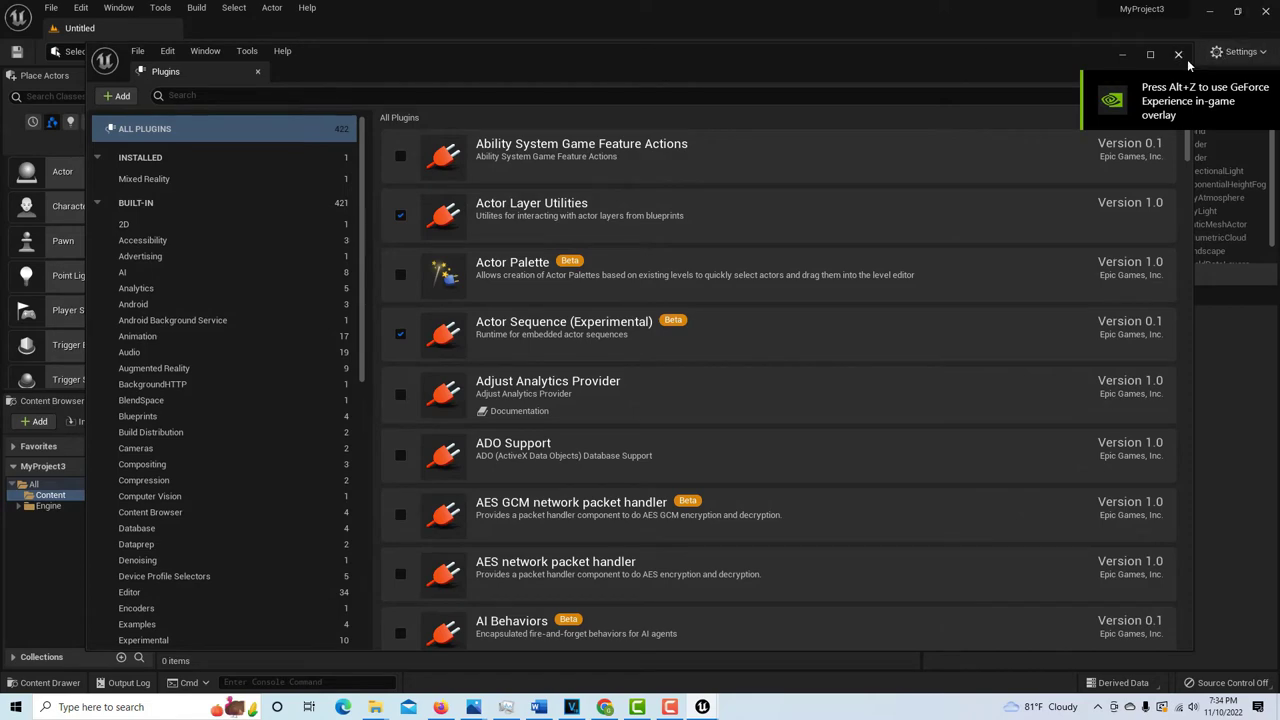
{"action": "left_click", "coordinate": [1179, 55]}
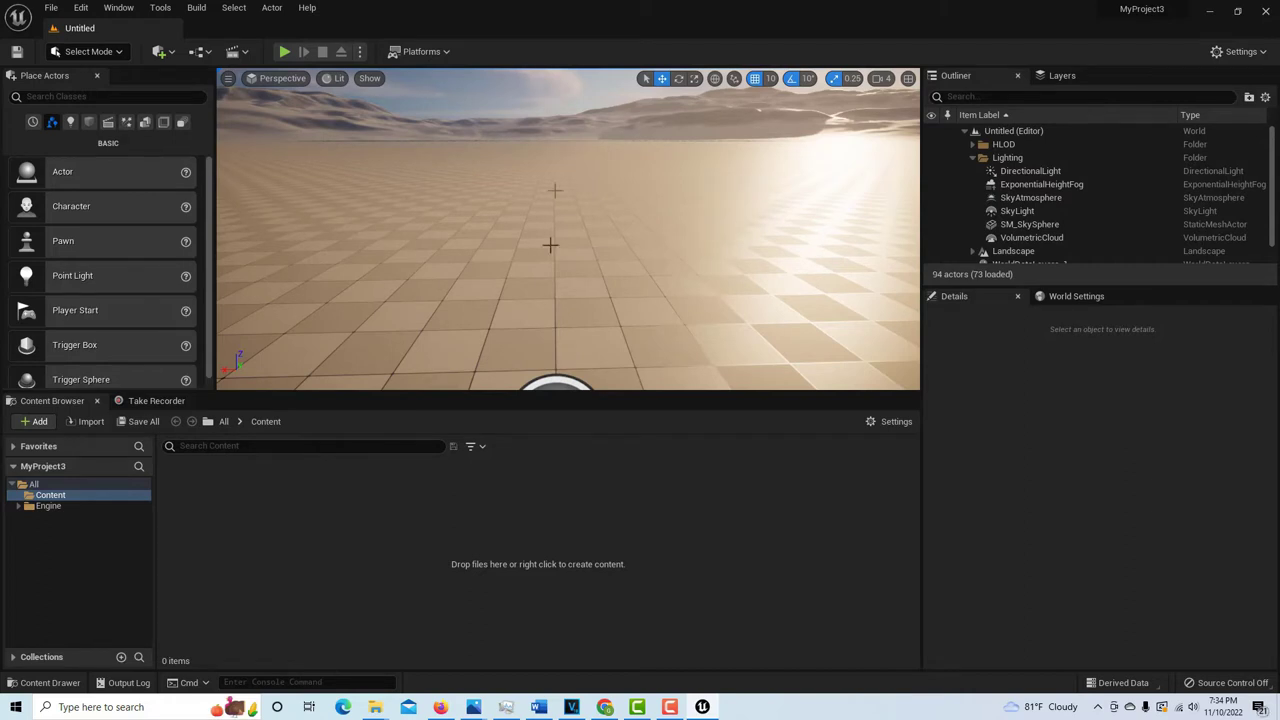
Step: Add the Third Person feature pack to the project through Add Feature or Content Pack
{"action": "right_click_drag", "start_coordinate": [583, 166], "coordinate": [615, 110]}
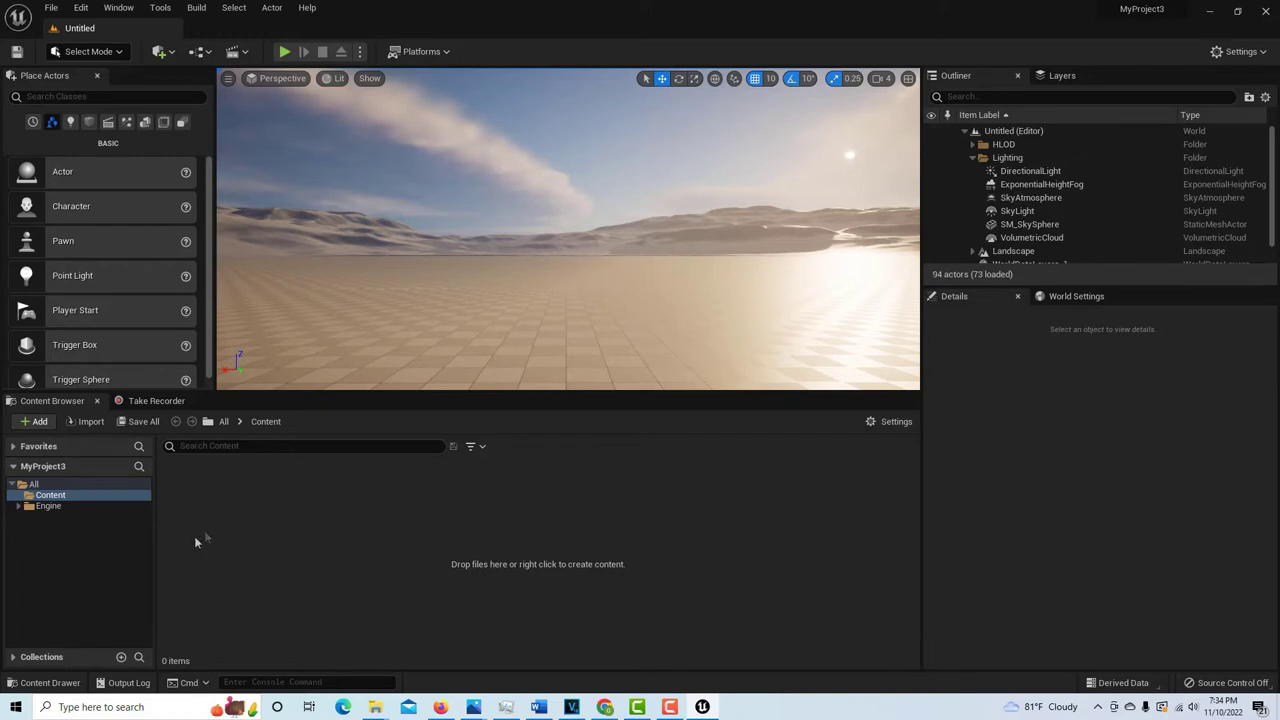
{"action": "left_click", "coordinate": [37, 421]}
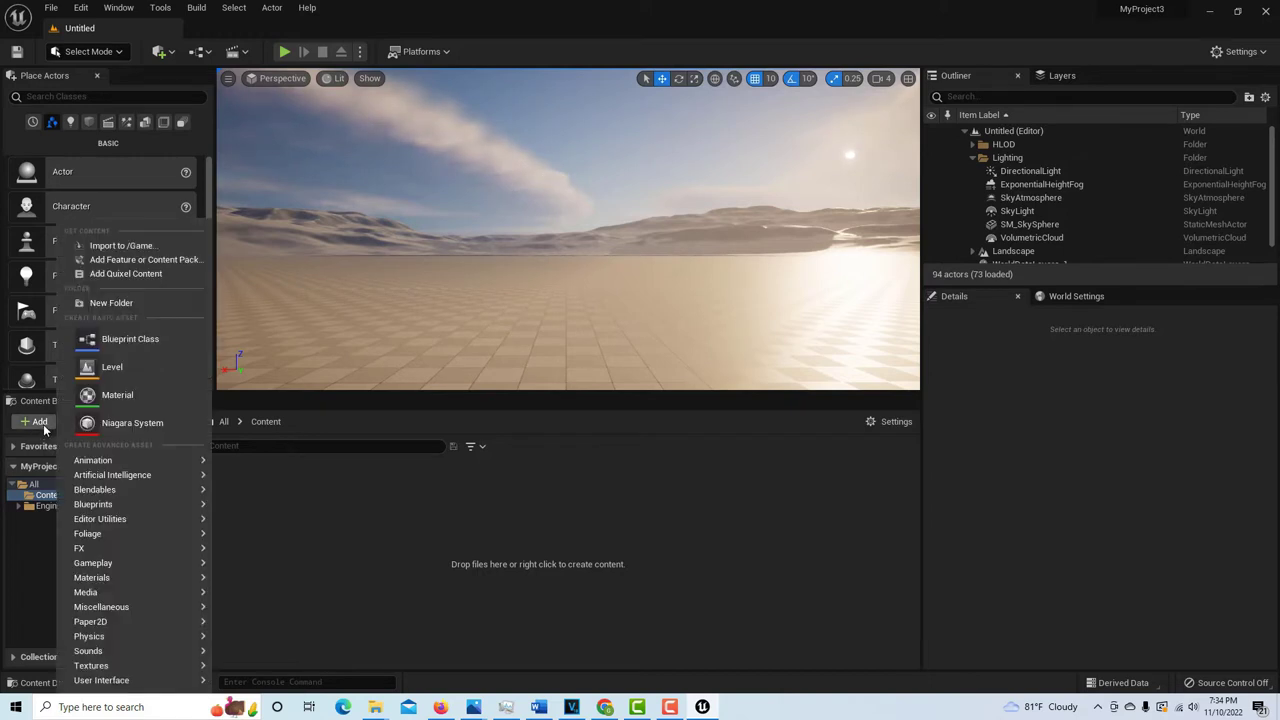
{"action": "left_click", "coordinate": [190, 259]}
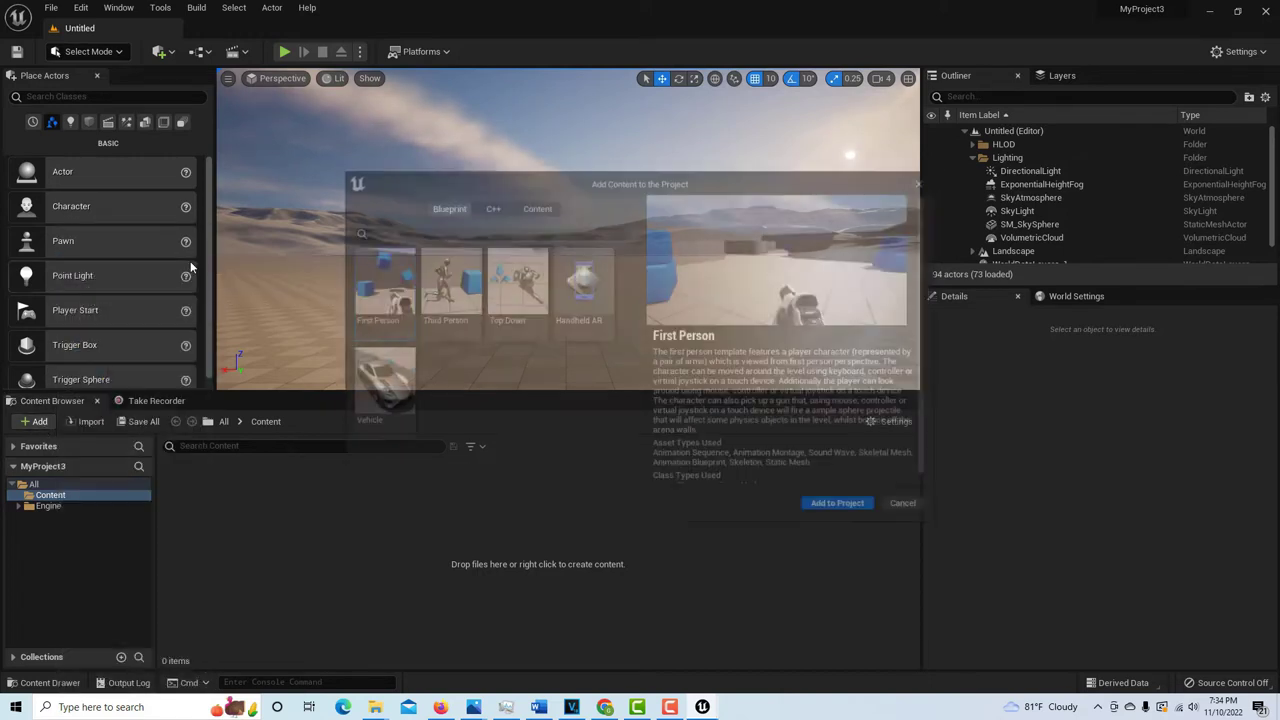
{"action": "left_click", "coordinate": [457, 294]}
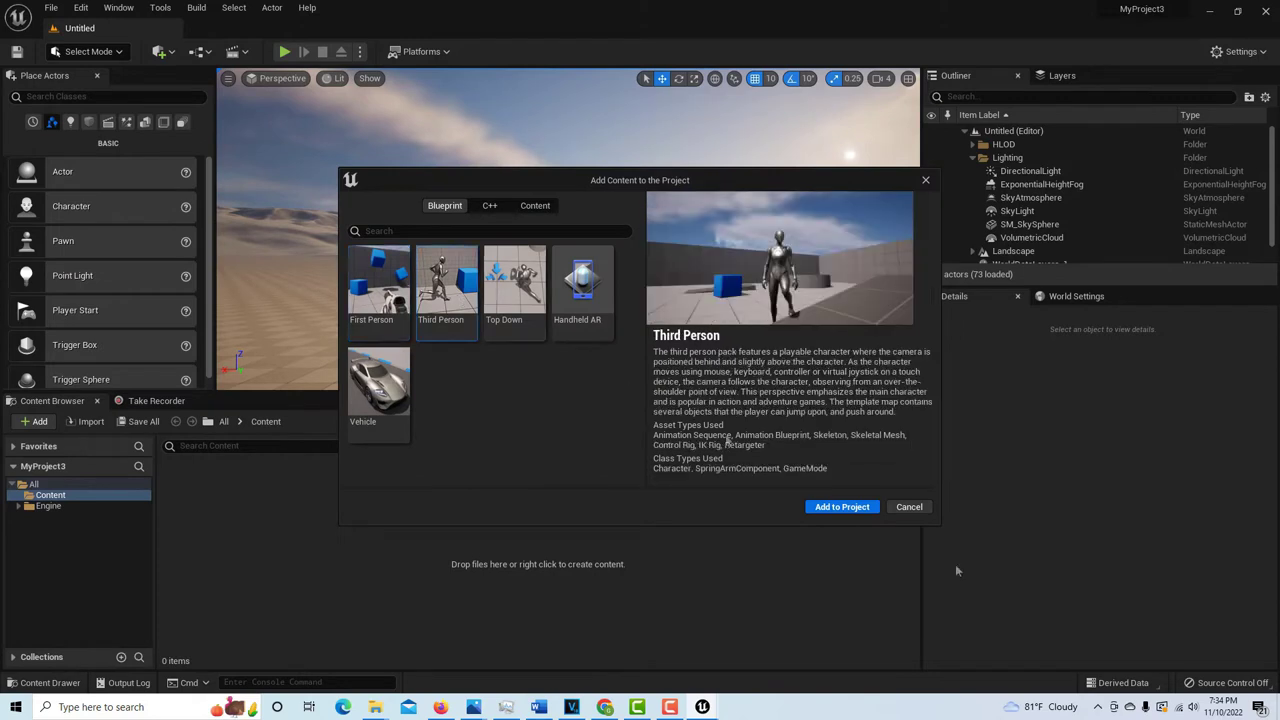
{"action": "left_click", "coordinate": [855, 508]}
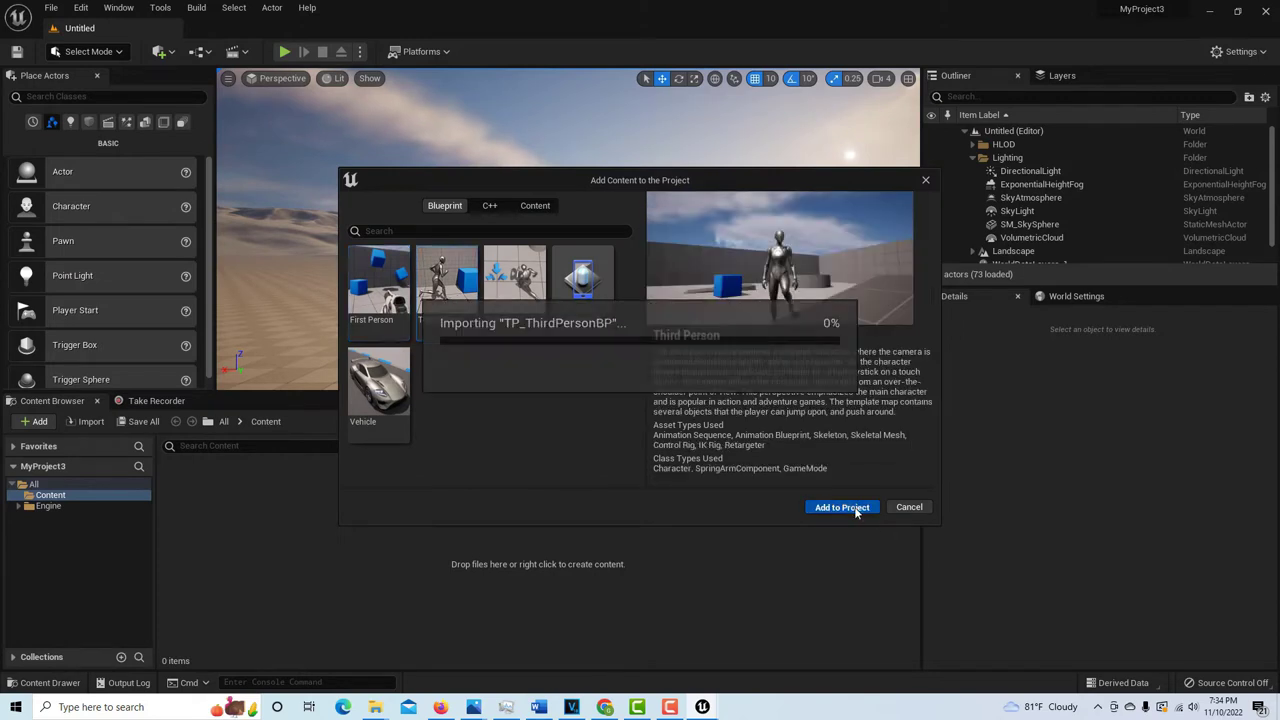
{"action": "left_click", "coordinate": [925, 181]}
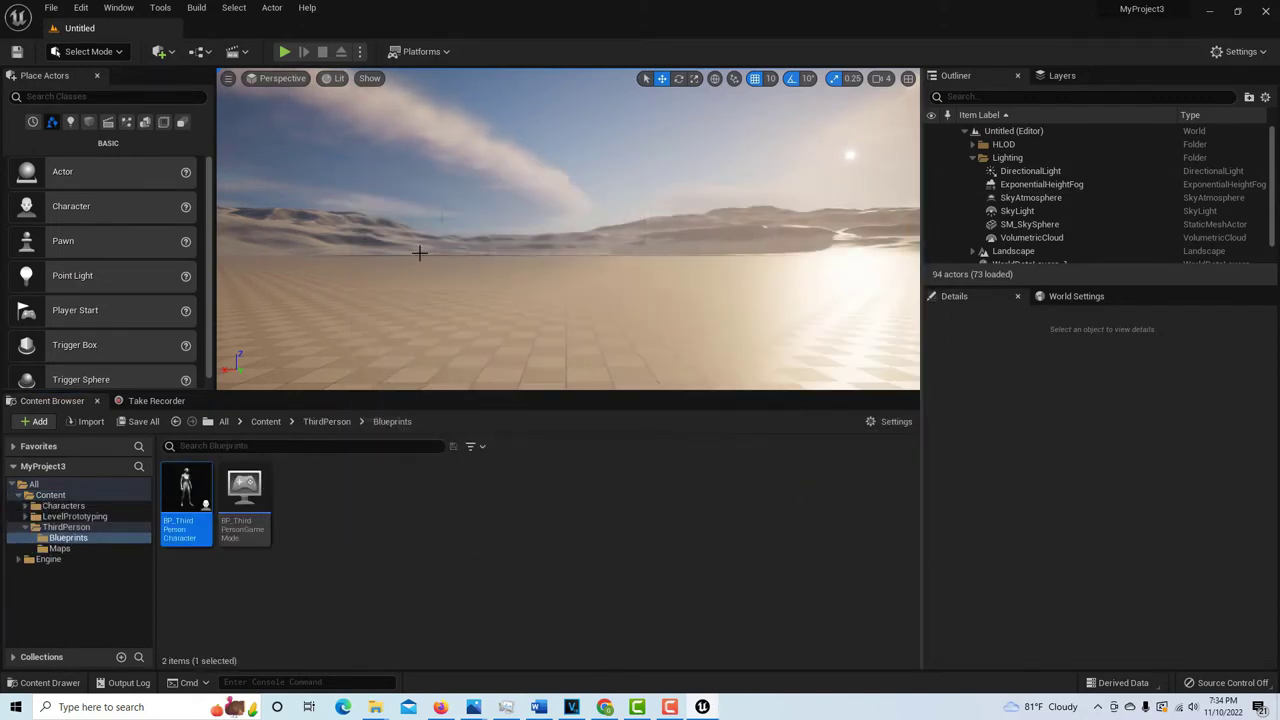
Step: Drag Quinn's MF_Idle animation from Characters > Mannequins > Animations into the level
{"action": "left_click", "coordinate": [266, 422]}
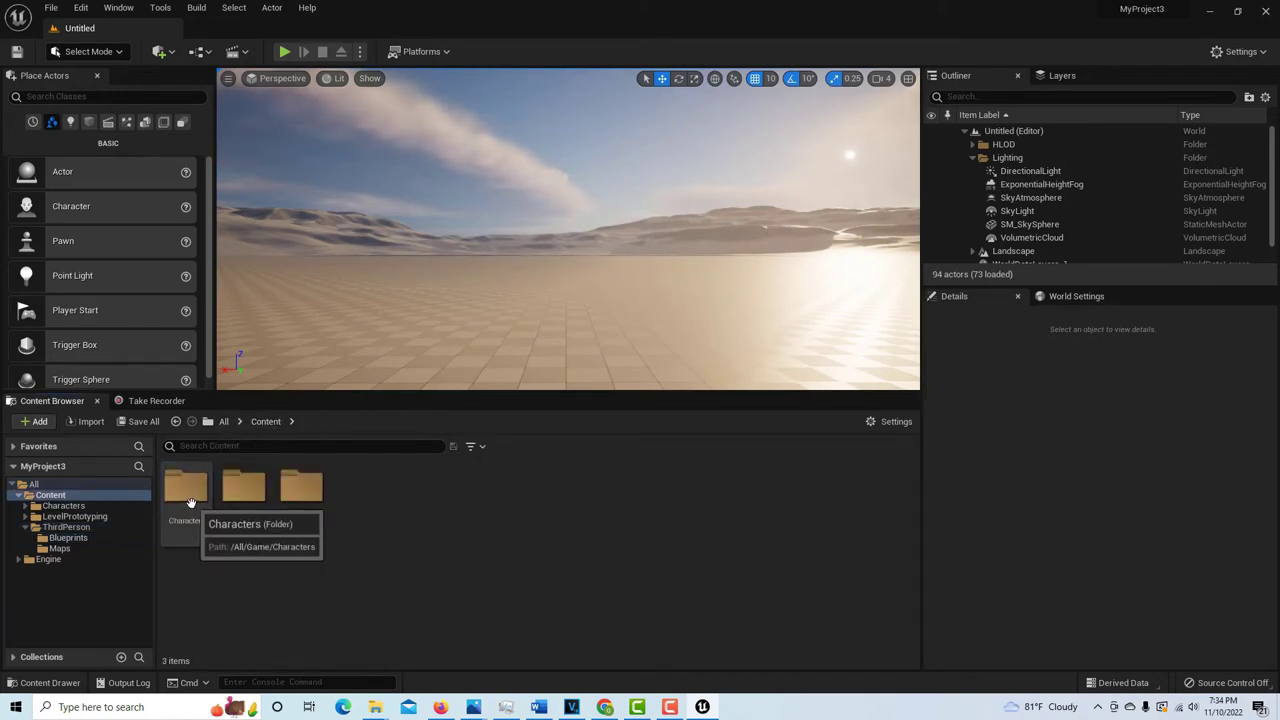
{"action": "double_click", "coordinate": [190, 496]}
{"action": "double_click", "coordinate": [245, 495]}
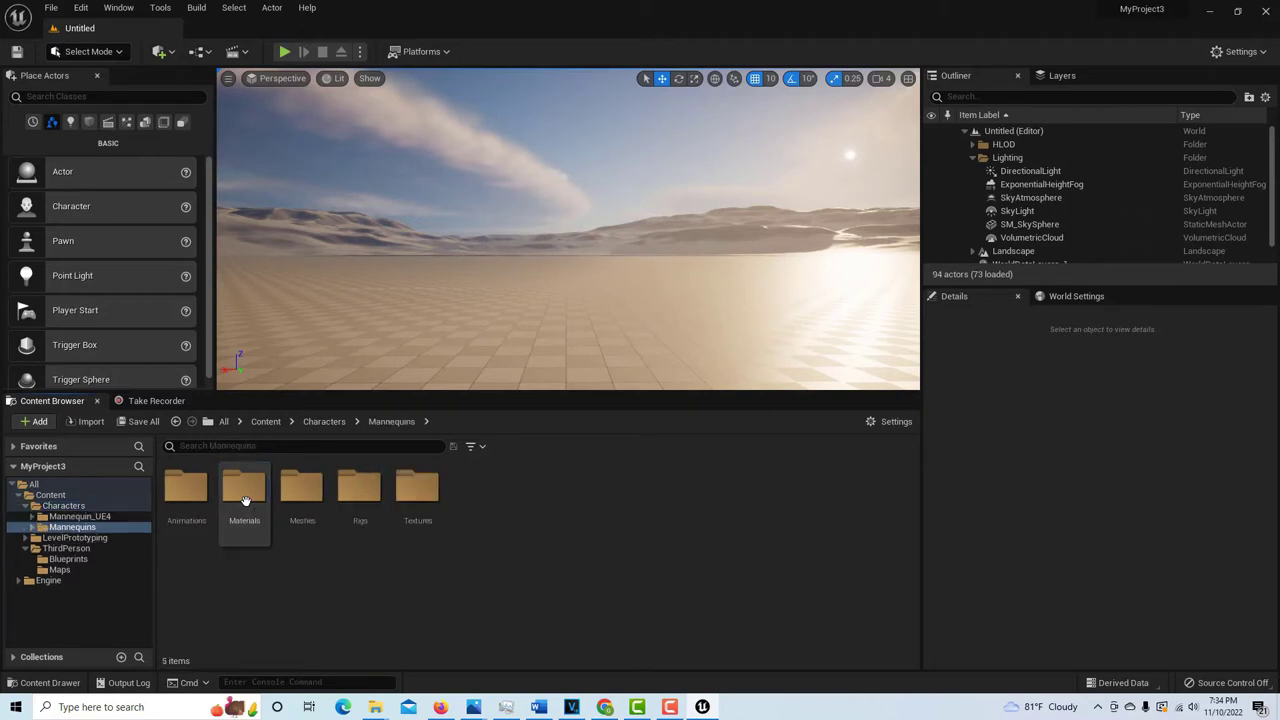
{"action": "double_click", "coordinate": [180, 500]}
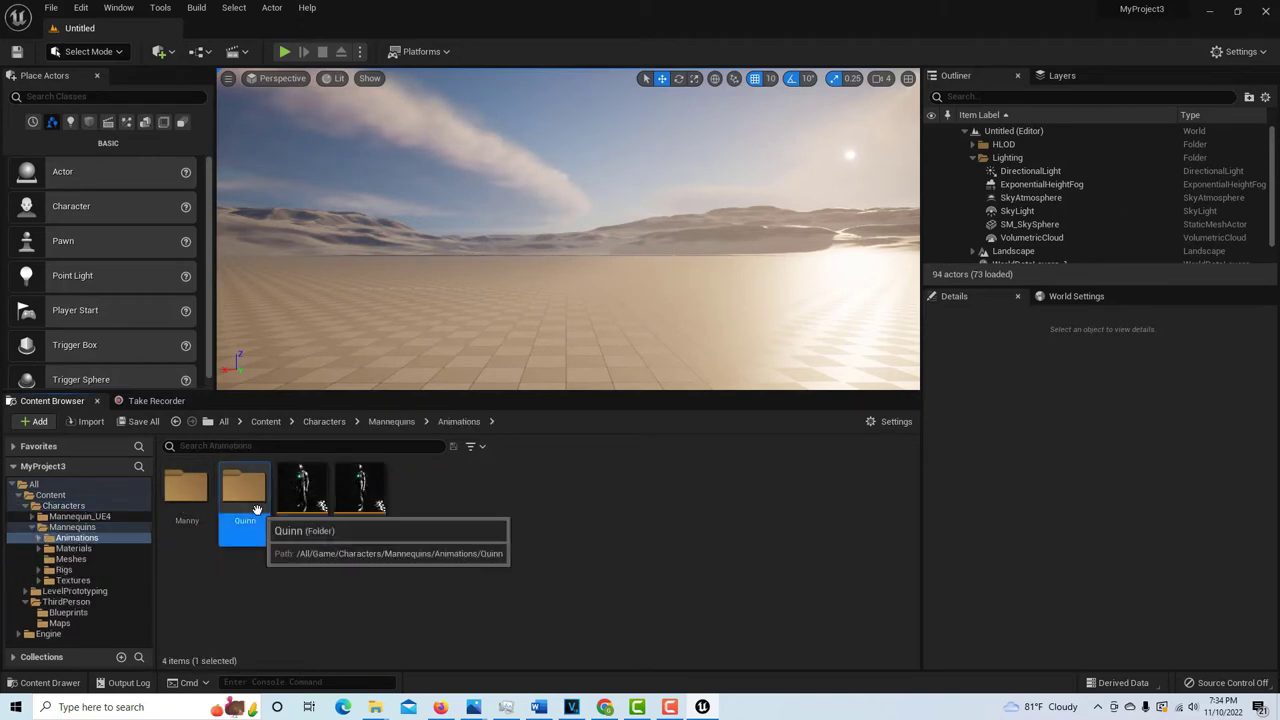
{"action": "double_click", "coordinate": [248, 498]}
{"action": "left_click_drag", "start_coordinate": [256, 510], "coordinate": [357, 366]}
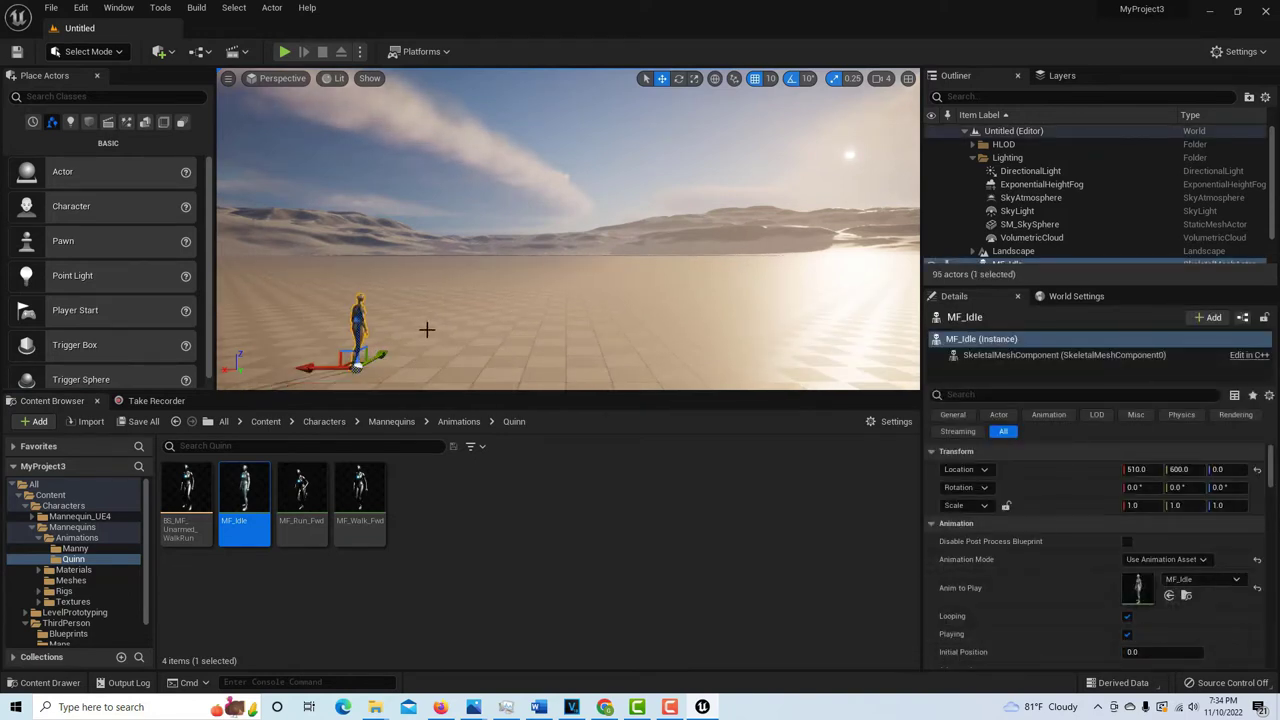
Step: Frame the placed mannequin with F and orbit the view around it
{"action": "right_click_drag", "start_coordinate": [400, 324], "coordinate": [349, 350]}
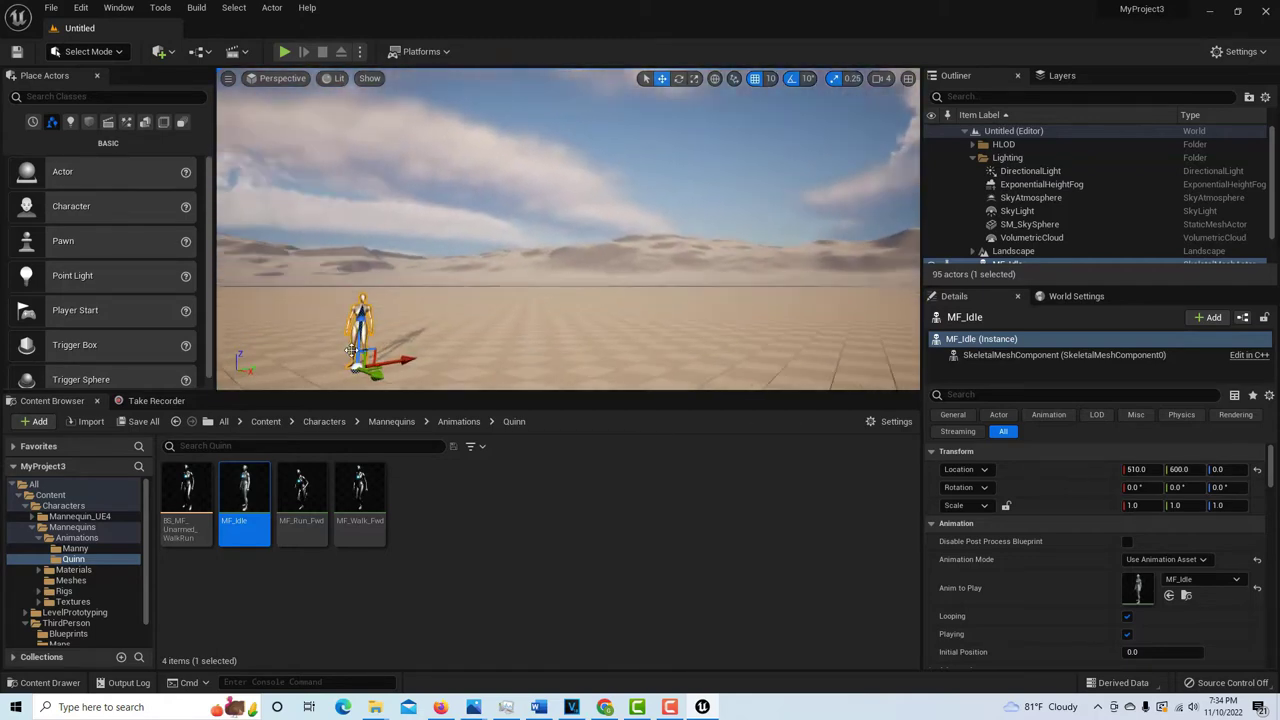
{"action": "key", "text": "f"}
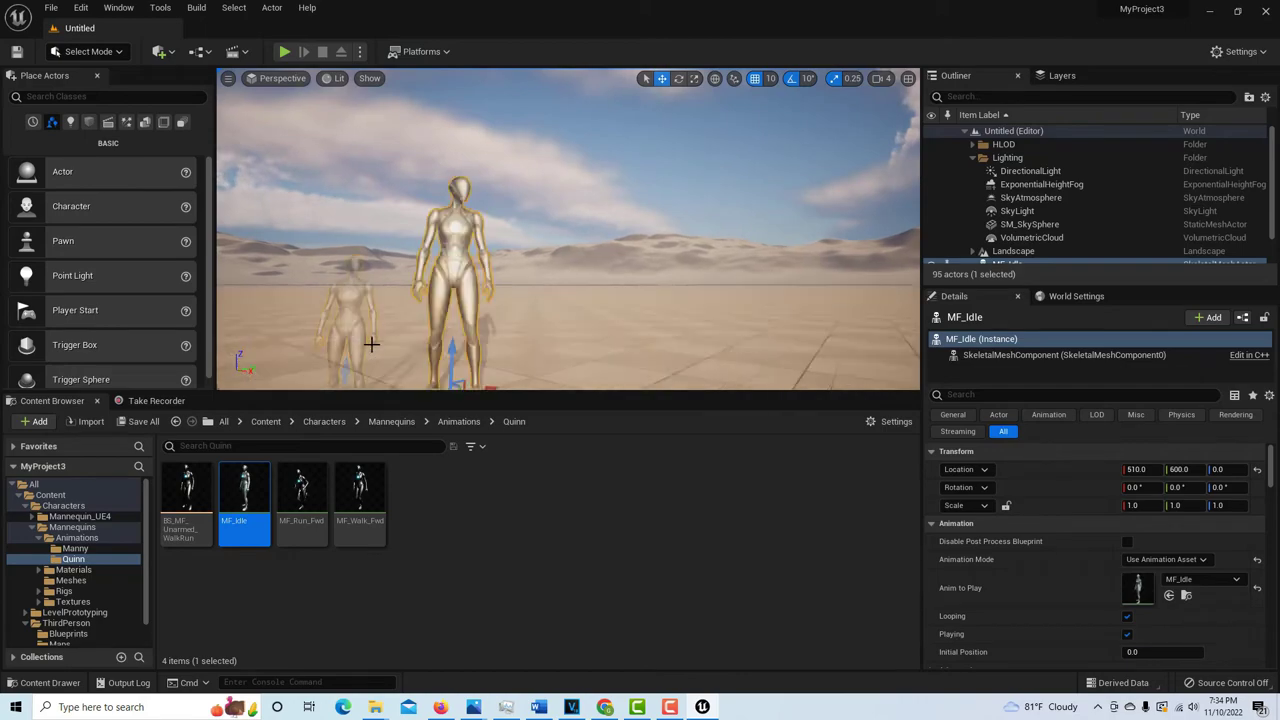
{"action": "right_click_drag", "start_coordinate": [717, 225], "coordinate": [715, 212]}
{"action": "left_click_drag", "start_coordinate": [715, 212], "coordinate": [226, 238], "text": "alt"}
{"action": "right_click", "coordinate": [718, 226]}
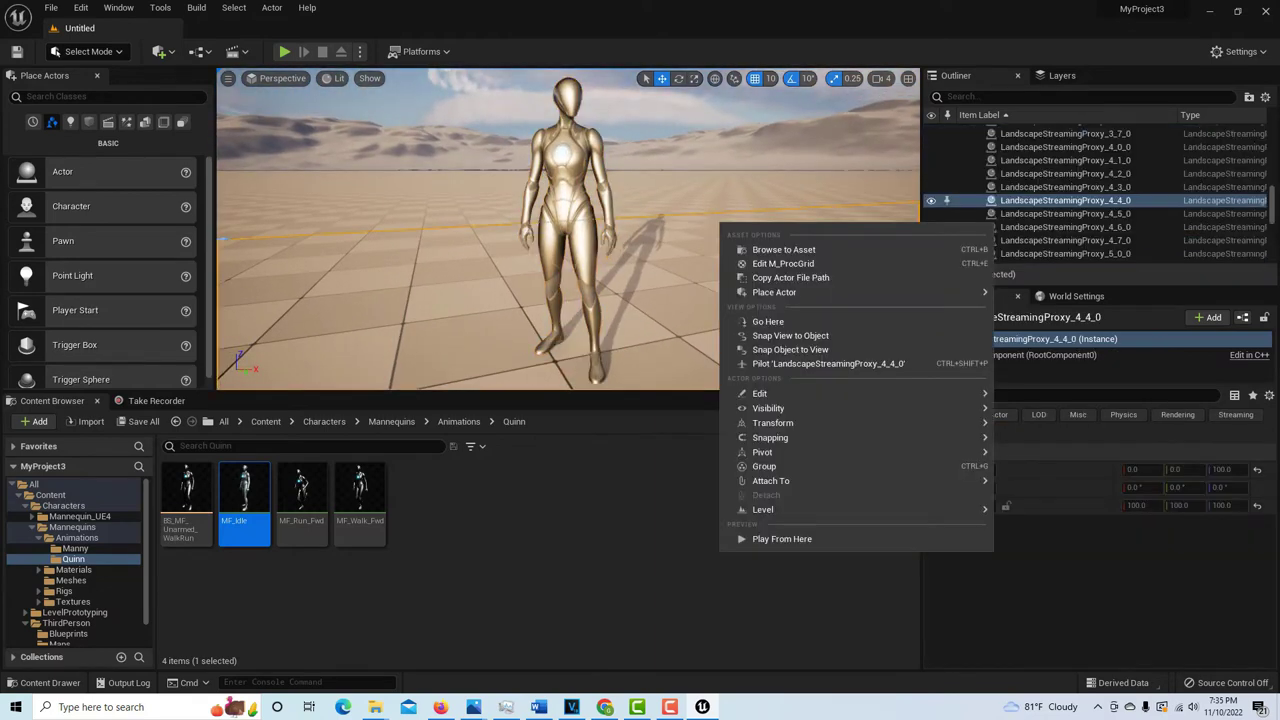
{"action": "scroll", "coordinate": [711, 200], "scroll_direction": "up", "scroll_amount": 3}
{"action": "scroll", "coordinate": [709, 197], "scroll_direction": "down", "scroll_amount": 3}
{"action": "mouse_move", "coordinate": [709, 197]}
{"action": "left_mouse_down", "text": "alt"}
{"action": "mouse_move", "coordinate": [660, 200]}
{"action": "mouse_move", "coordinate": [750, 196]}
{"action": "mouse_move", "coordinate": [715, 205]}
{"action": "left_mouse_up", "text": "alt"}
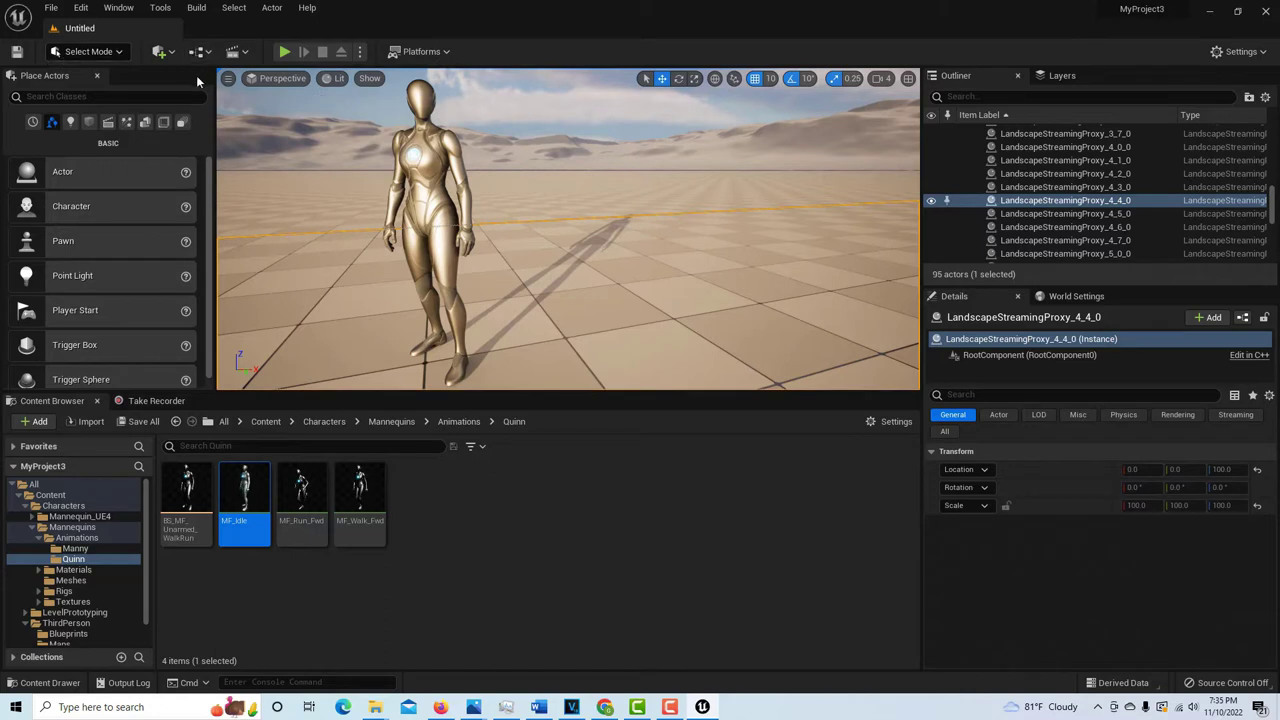
Step: Add a Cine Camera Actor and move it up and out beside the mannequin
{"action": "left_click", "coordinate": [172, 53]}
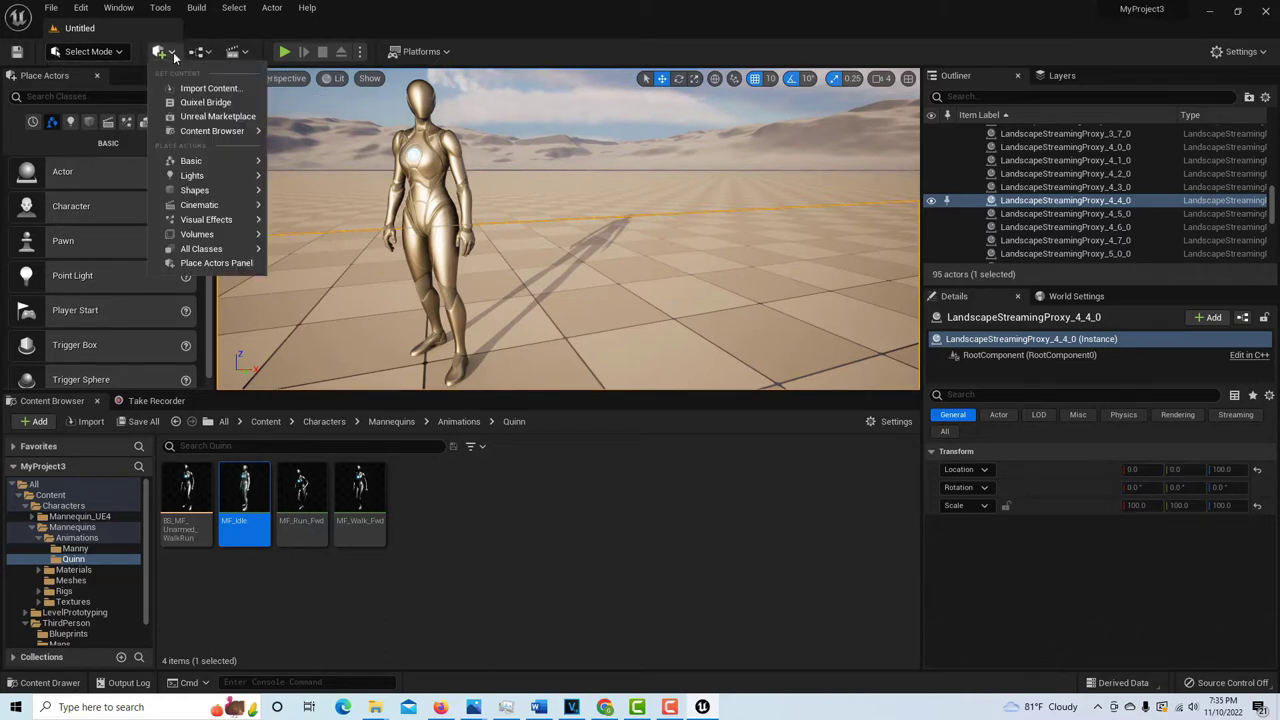
{"action": "mouse_move", "coordinate": [214, 205]}
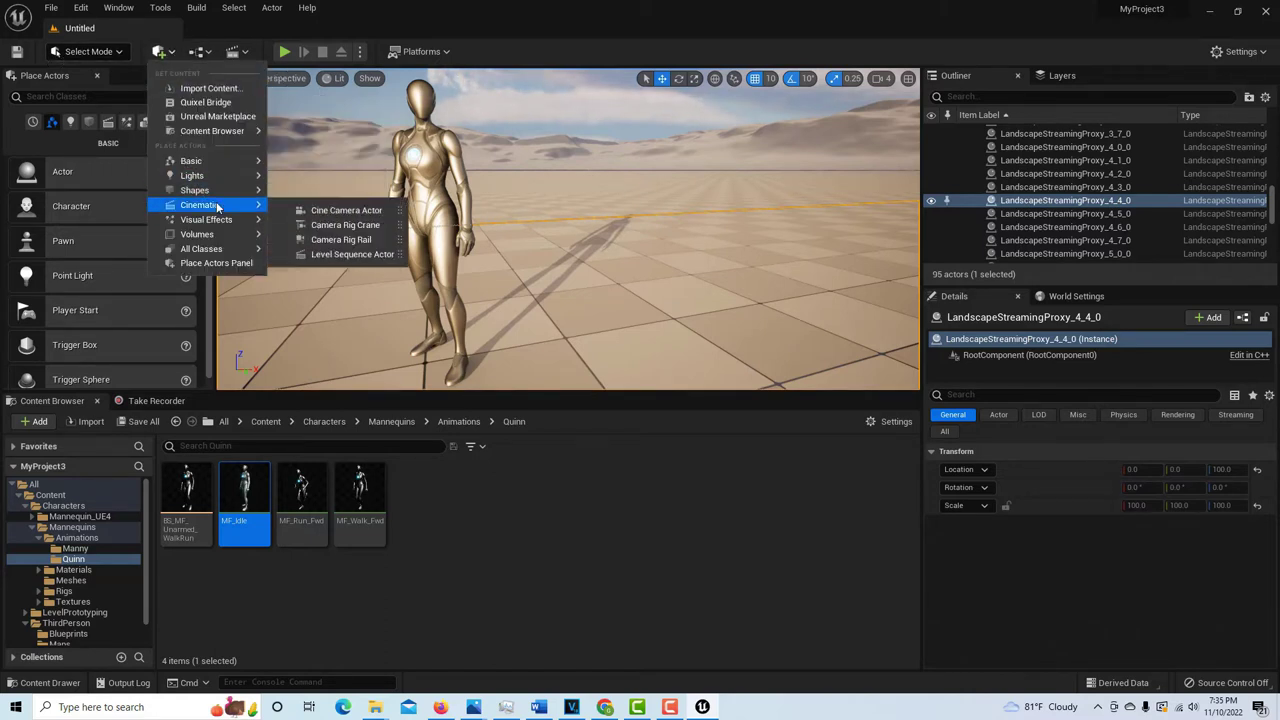
{"action": "left_click", "coordinate": [346, 211]}
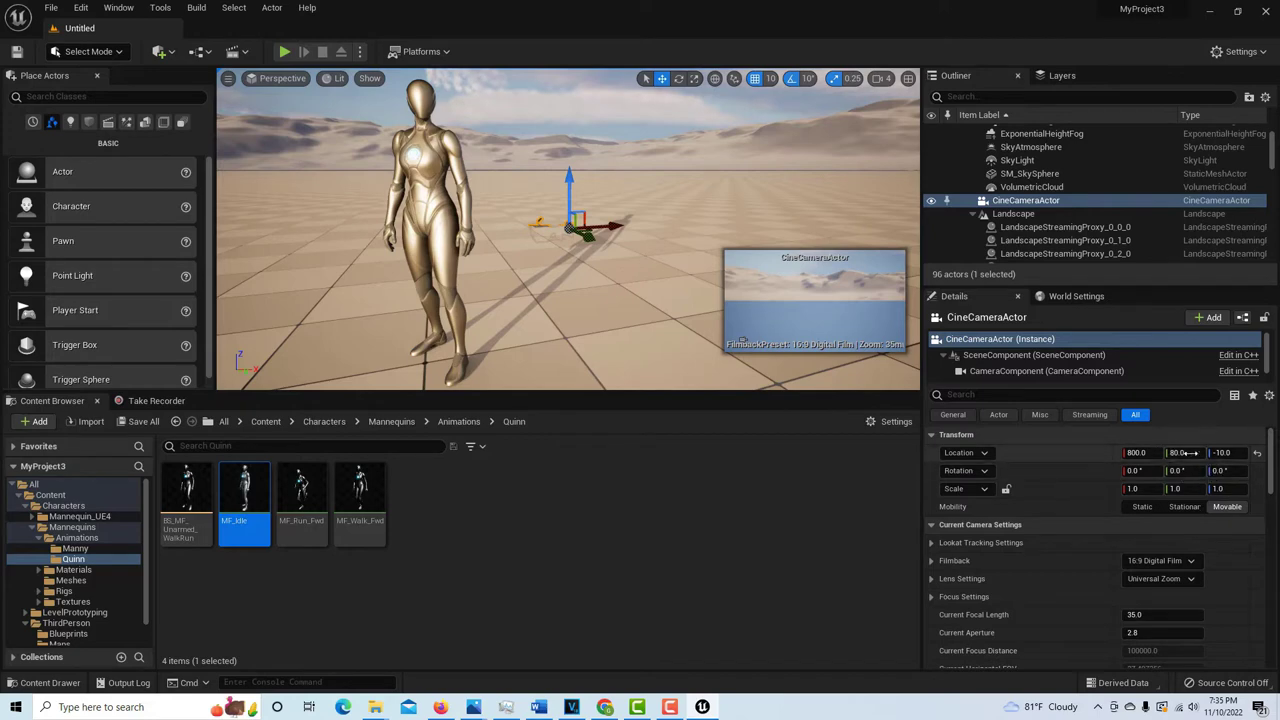
{"action": "left_click_drag", "start_coordinate": [592, 234], "coordinate": [625, 292]}
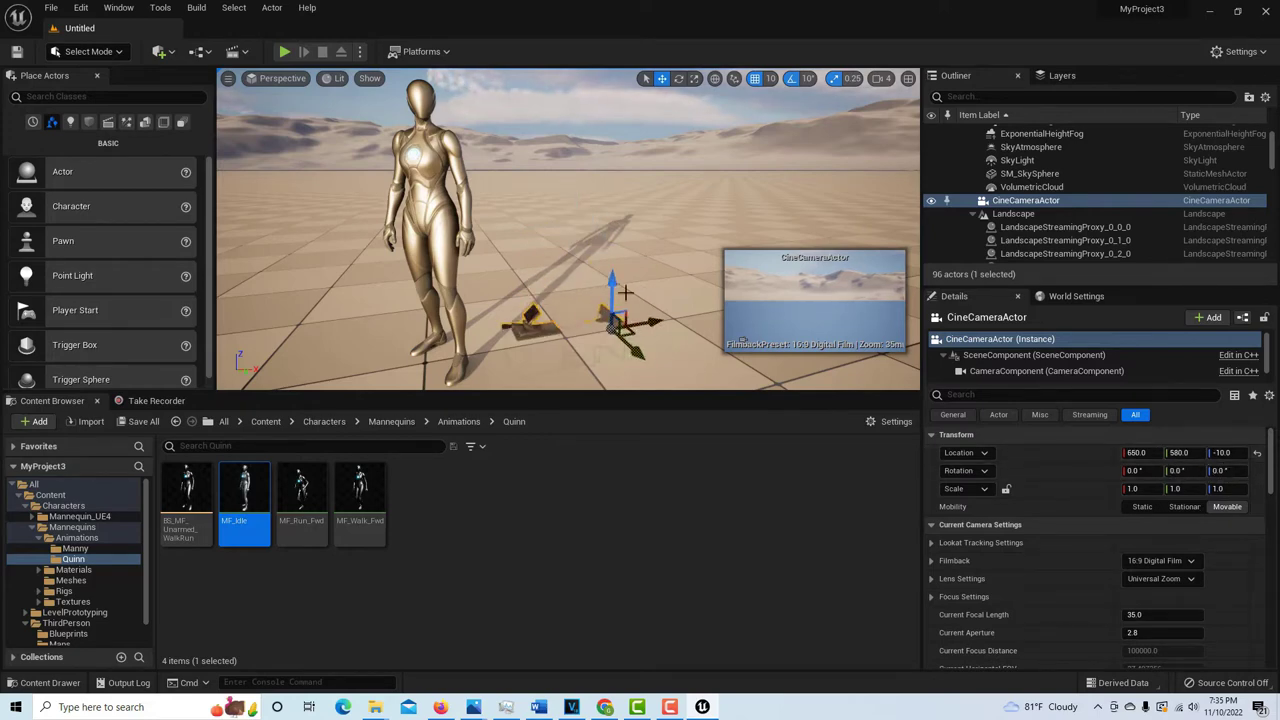
{"action": "scroll", "coordinate": [619, 300], "scroll_direction": "down", "scroll_amount": 1}
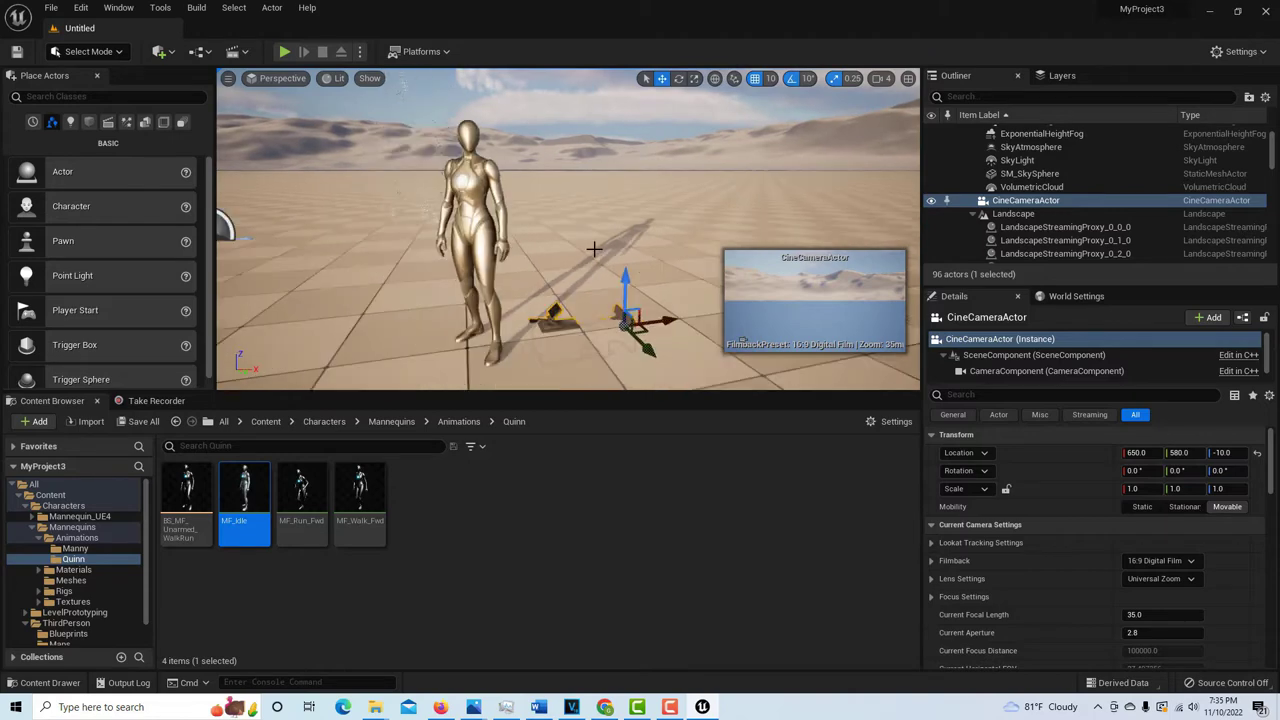
{"action": "scroll", "coordinate": [612, 272], "scroll_direction": "down", "scroll_amount": 2}
{"action": "left_click_drag", "start_coordinate": [619, 279], "coordinate": [628, 142]}
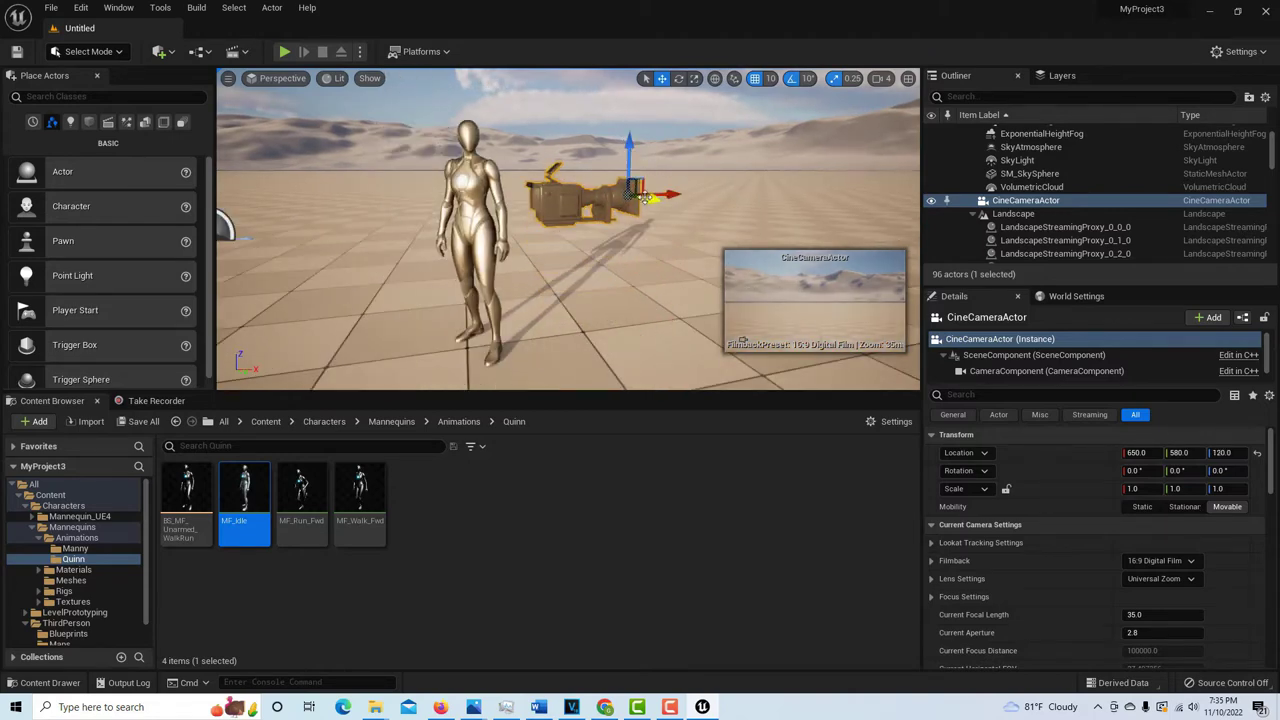
{"action": "left_click_drag", "start_coordinate": [657, 198], "coordinate": [808, 266]}
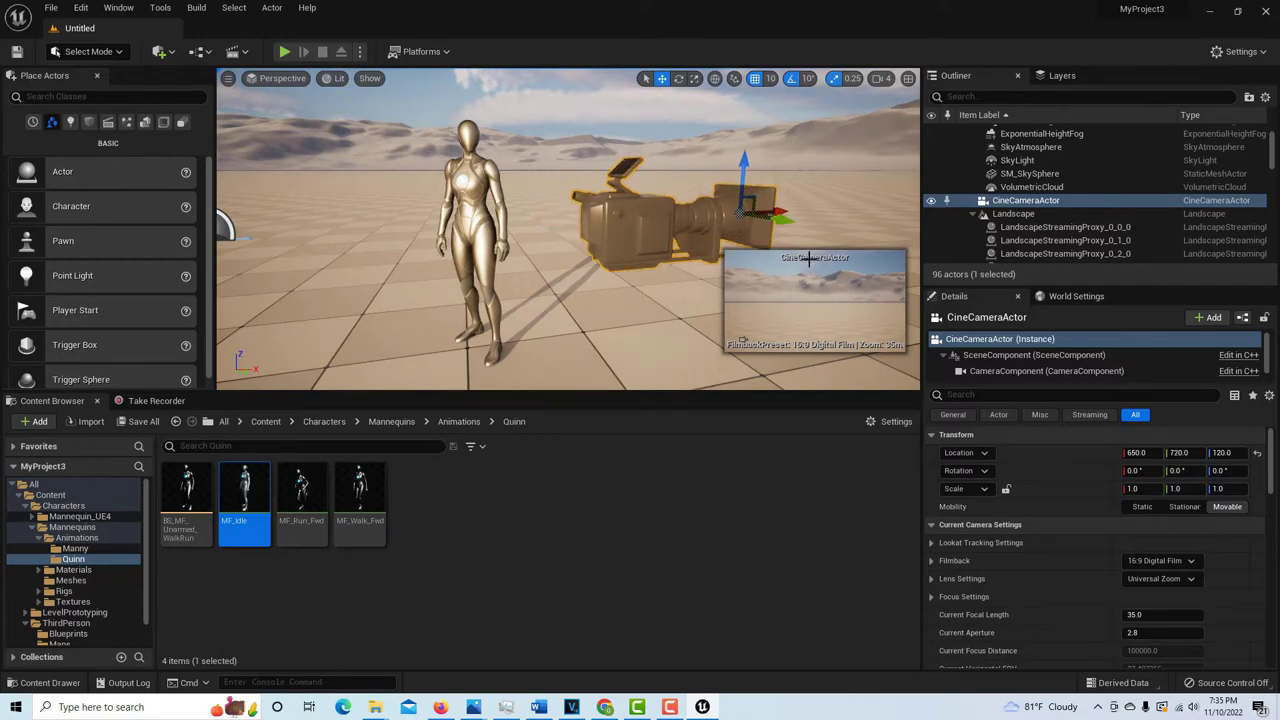
Step: Rotate the camera to face the mannequin, setting its yaw to 0
{"action": "key", "text": "e"}
{"action": "left_click_drag", "start_coordinate": [770, 222], "coordinate": [650, 210]}
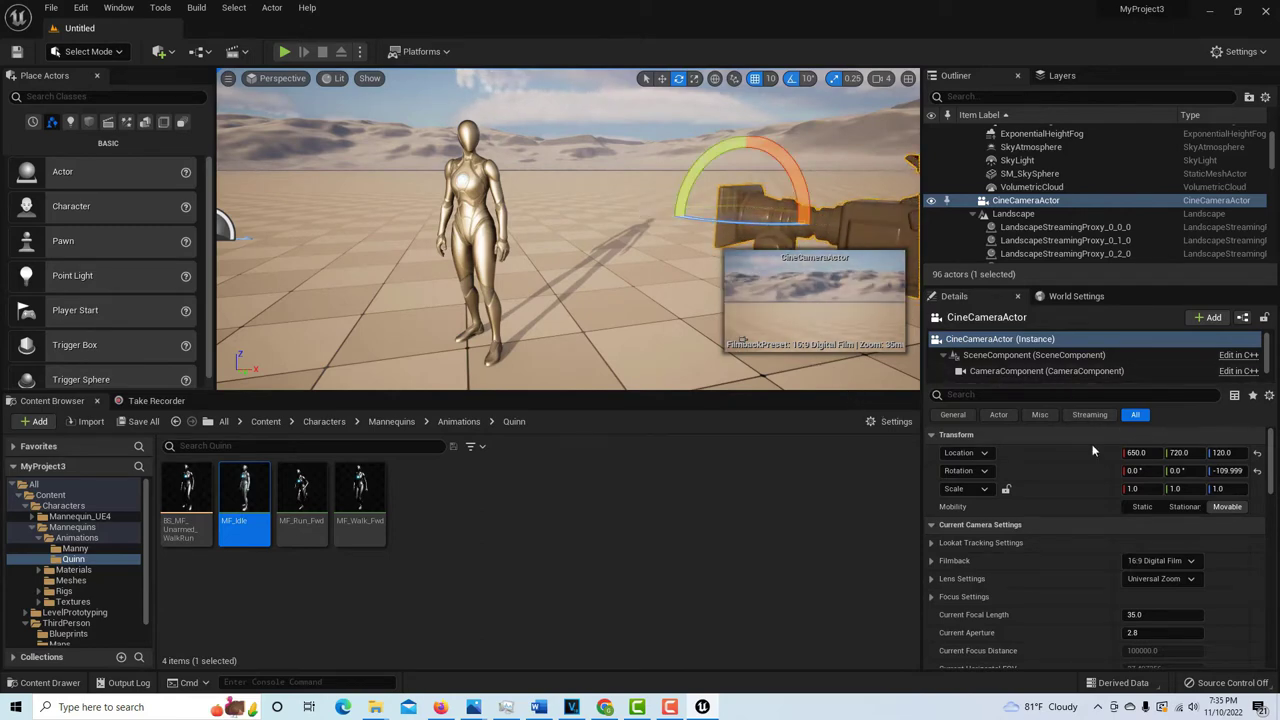
{"action": "left_click_drag", "start_coordinate": [1136, 452], "coordinate": [1072, 452]}
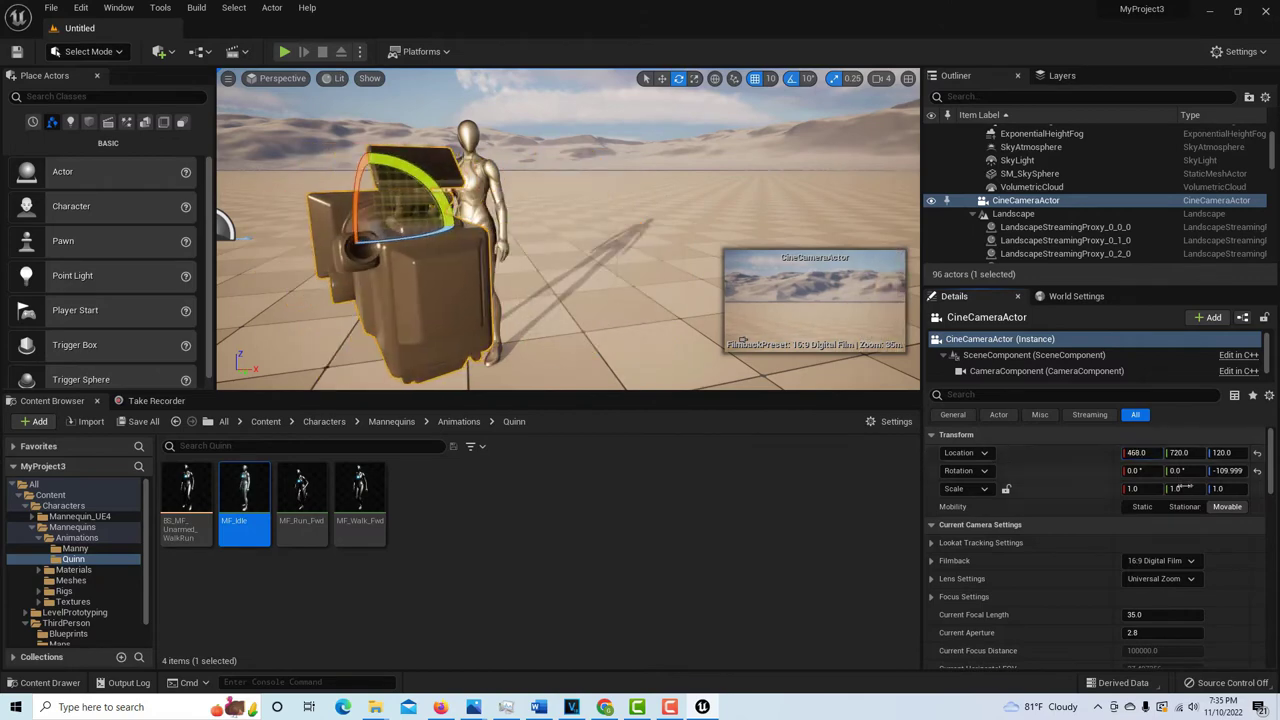
{"action": "left_click_drag", "start_coordinate": [1157, 470], "coordinate": [1174, 470]}
{"action": "left_click", "coordinate": [1228, 470]}
{"action": "type", "text": "0"}
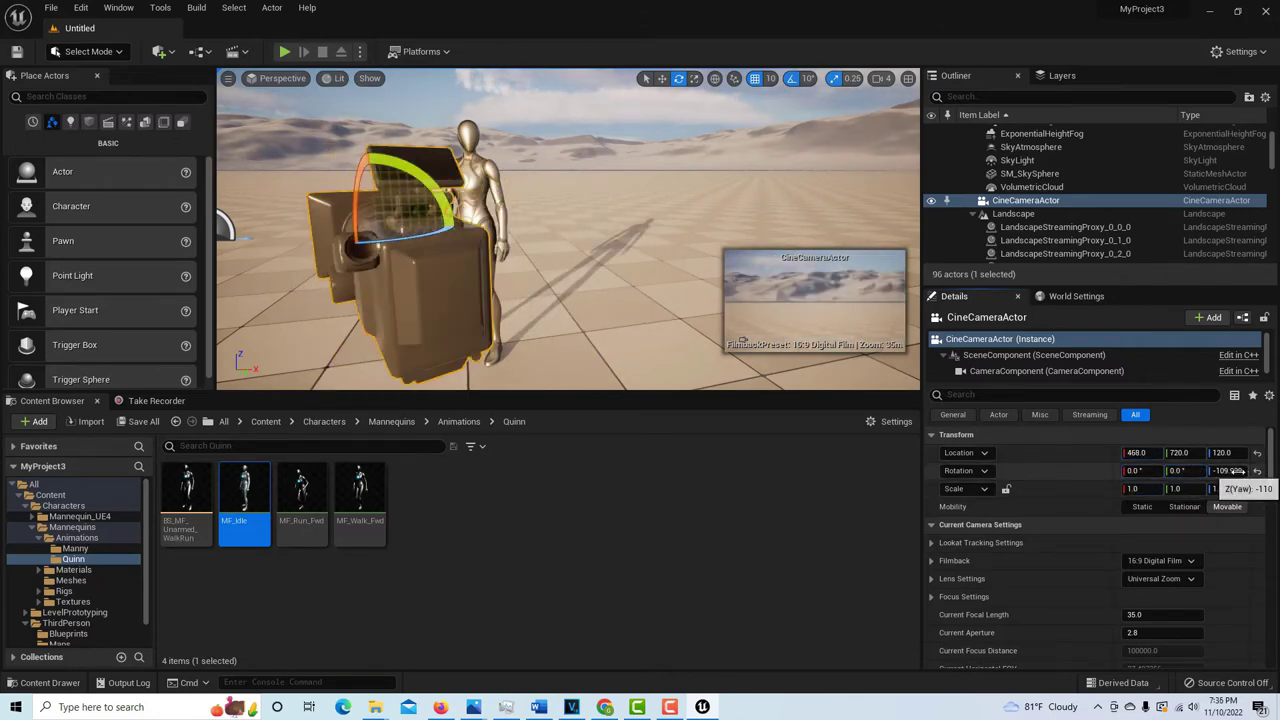
{"action": "key", "text": "Return"}
{"action": "mouse_move", "coordinate": [1228, 470]}
{"action": "left_mouse_down"}
{"action": "mouse_move", "coordinate": [1268, 470]}
{"action": "mouse_move", "coordinate": [1225, 467]}
{"action": "left_mouse_up"}
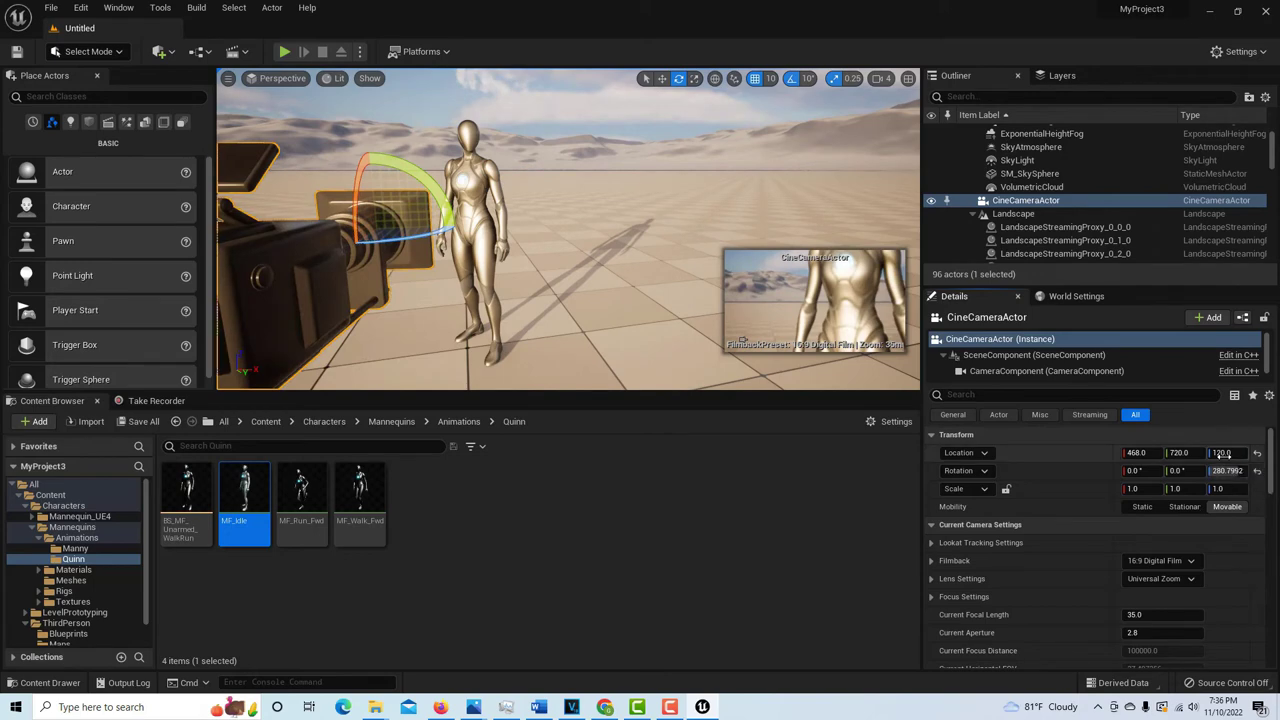
Step: Raise the camera to the mannequin's head height and set Current Aperture to 22.0
{"action": "left_click_drag", "start_coordinate": [1228, 452], "coordinate": [1240, 452]}
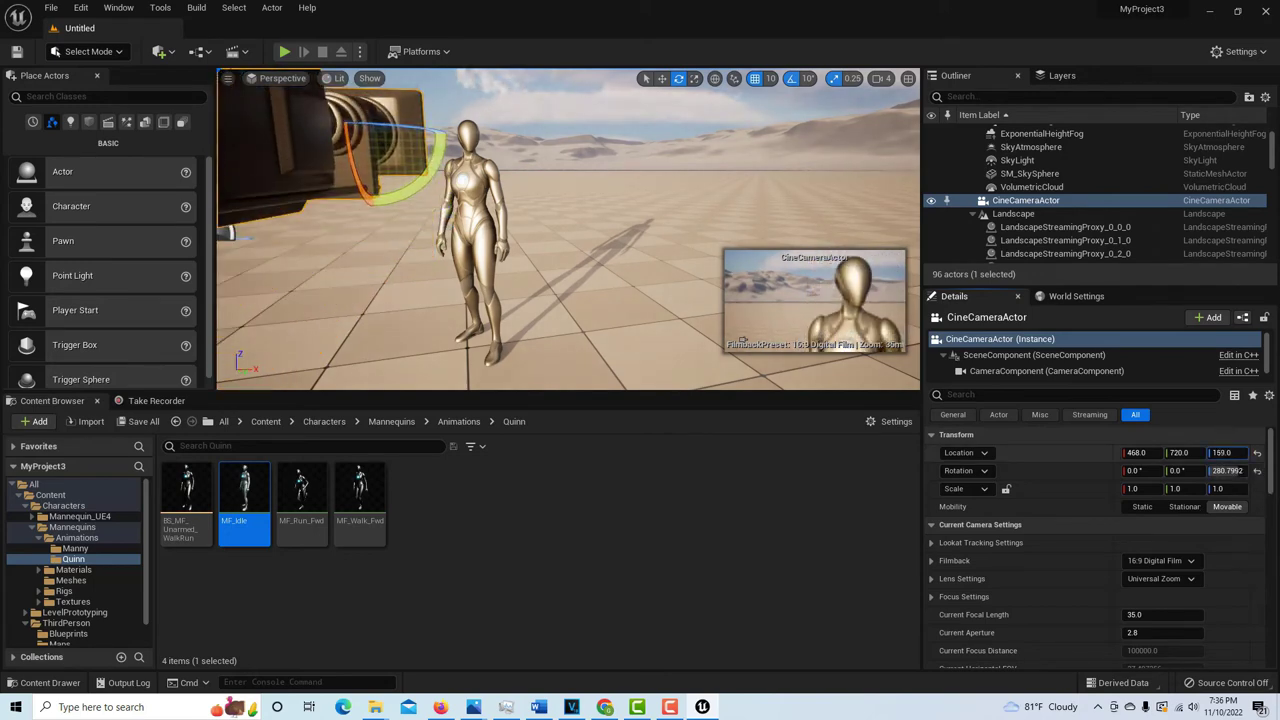
{"action": "left_click_drag", "start_coordinate": [1180, 452], "coordinate": [1142, 470]}
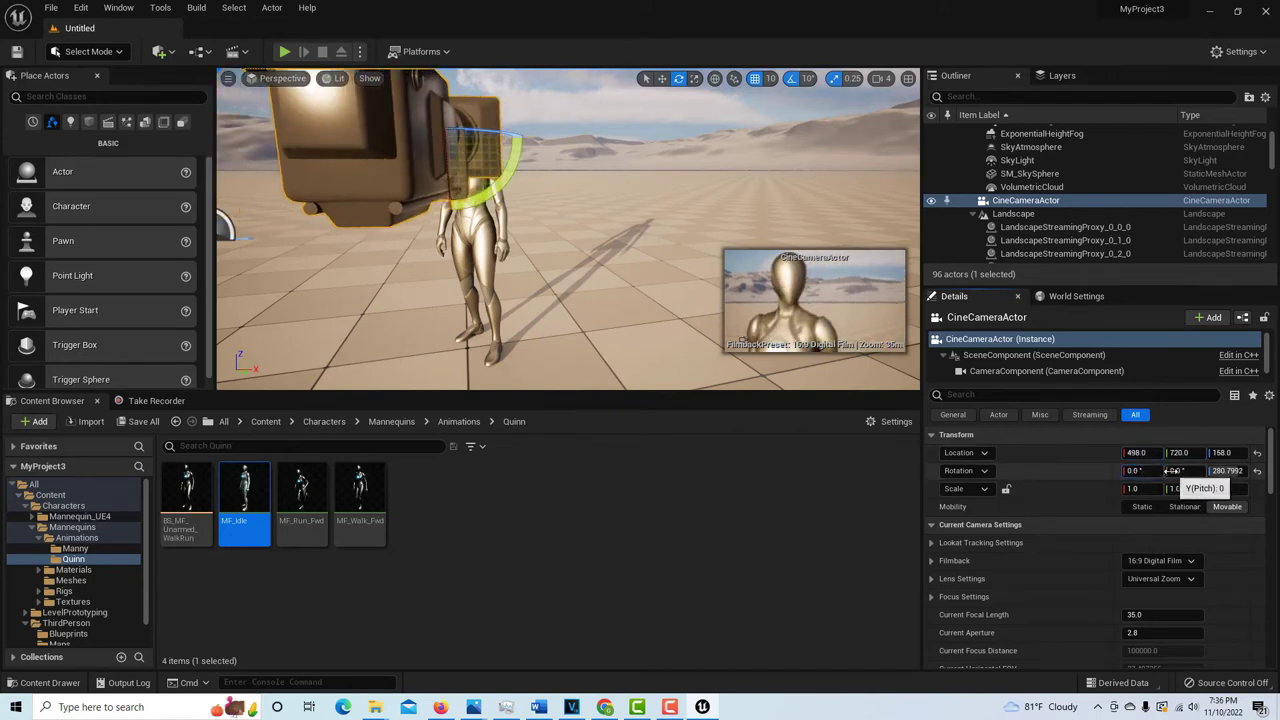
{"action": "key", "text": "ctrl+z"}
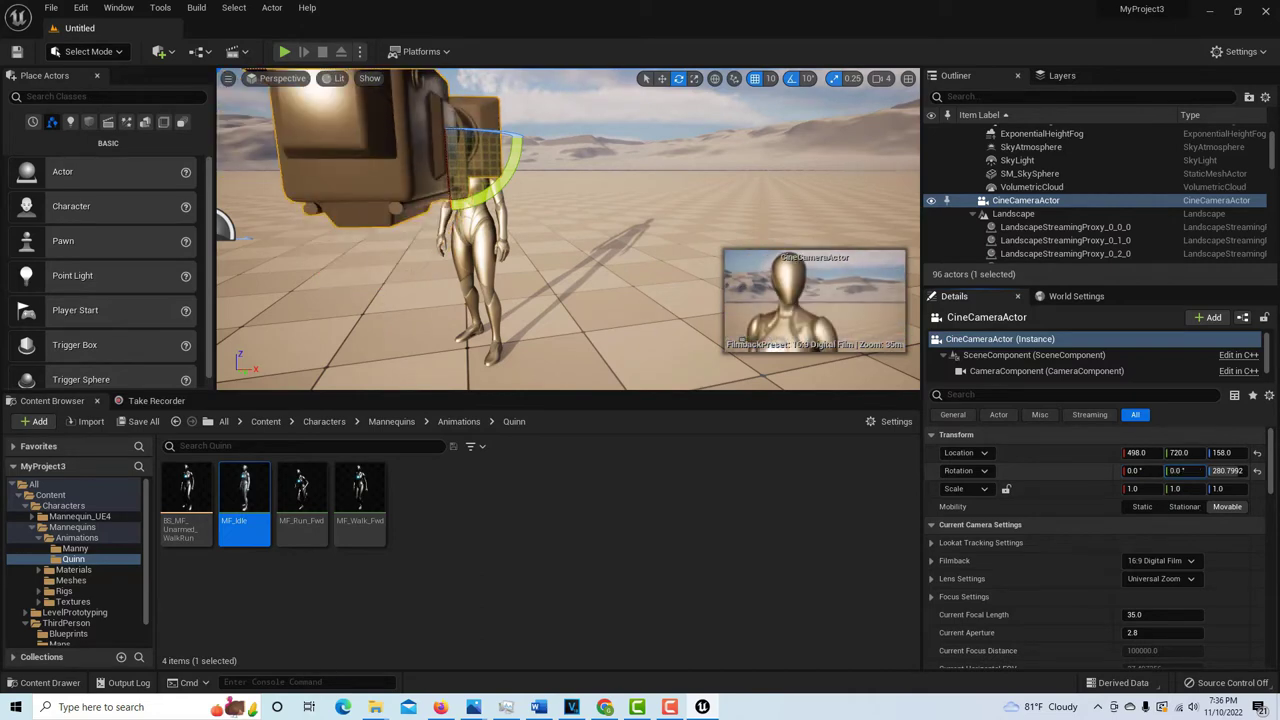
{"action": "key", "text": "ctrl+y"}
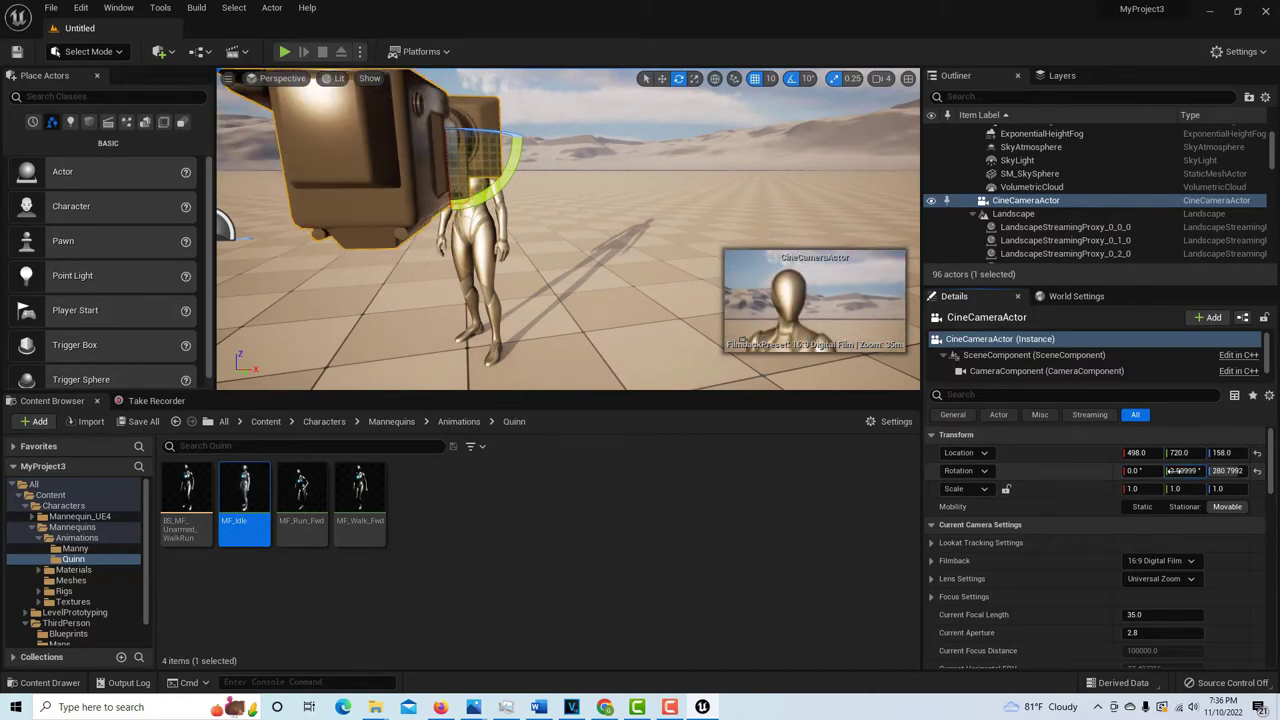
{"action": "scroll", "coordinate": [852, 371], "scroll_direction": "up", "scroll_amount": 6}
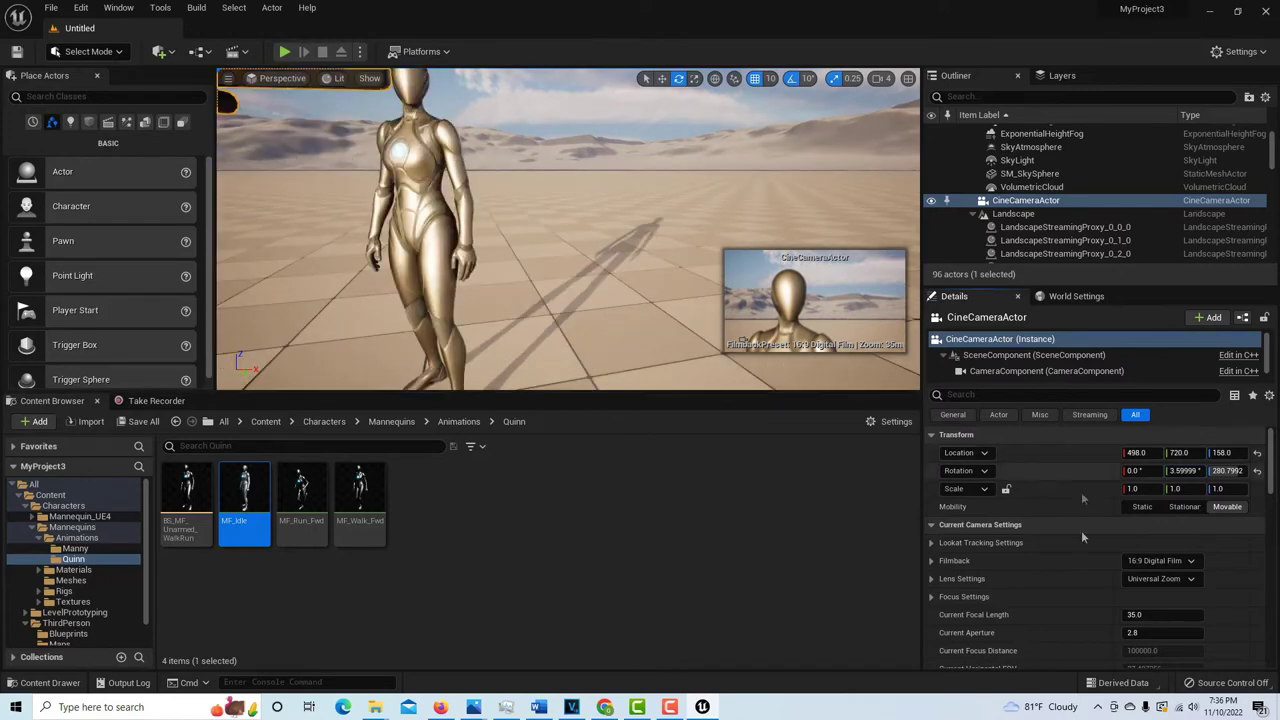
{"action": "left_click_drag", "start_coordinate": [1133, 632], "coordinate": [1200, 632]}
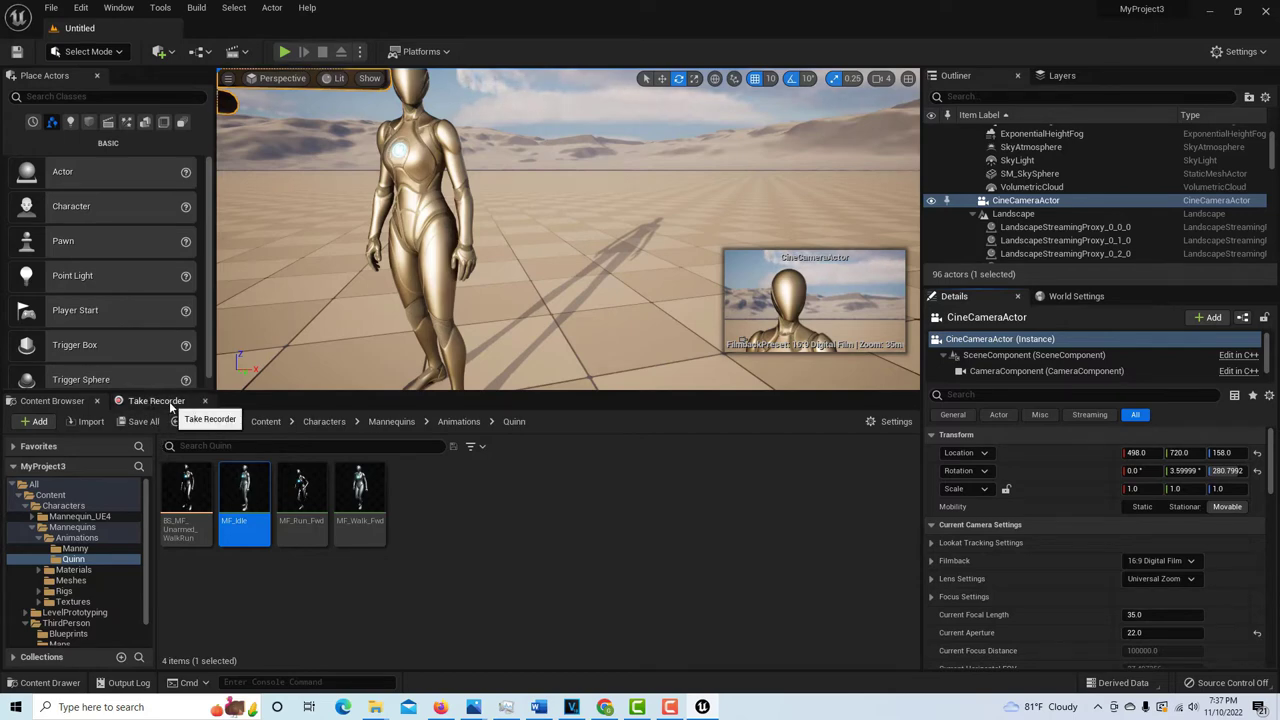
Step: Bring up the Take Recorder panel showing slate Scene_1, take 01
{"action": "left_click", "coordinate": [170, 405]}
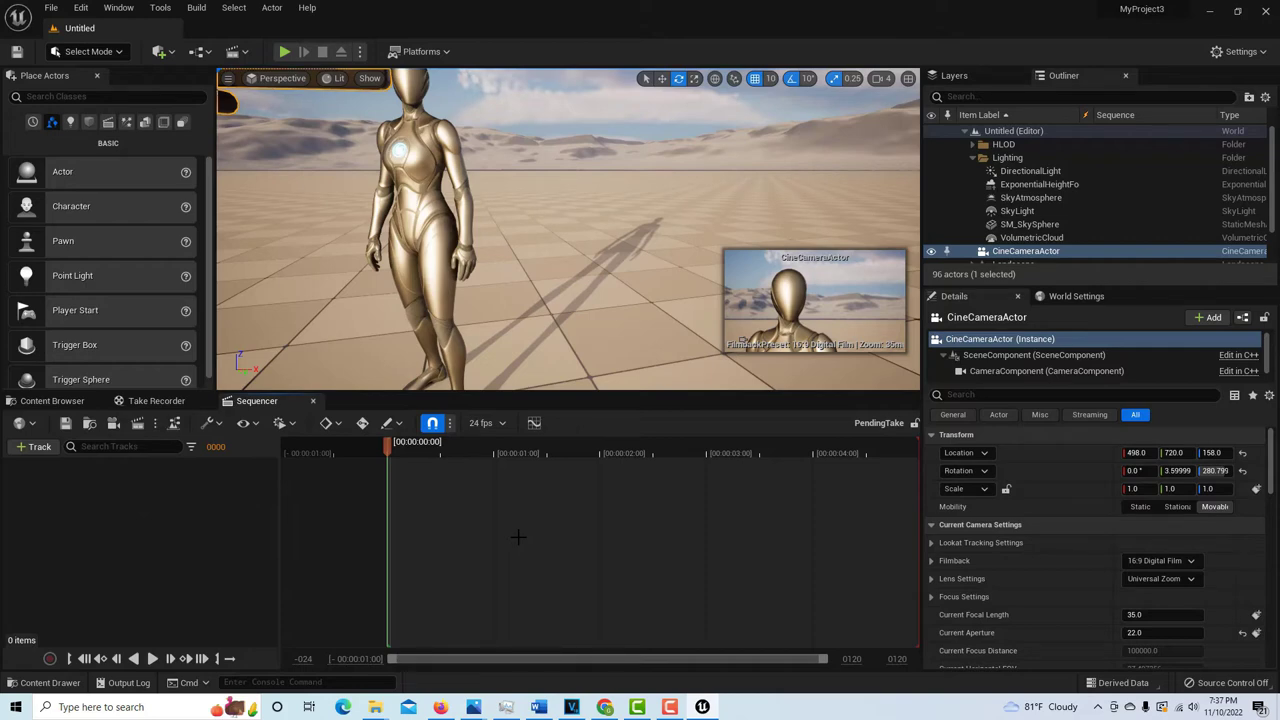
{"action": "left_click", "coordinate": [150, 402]}
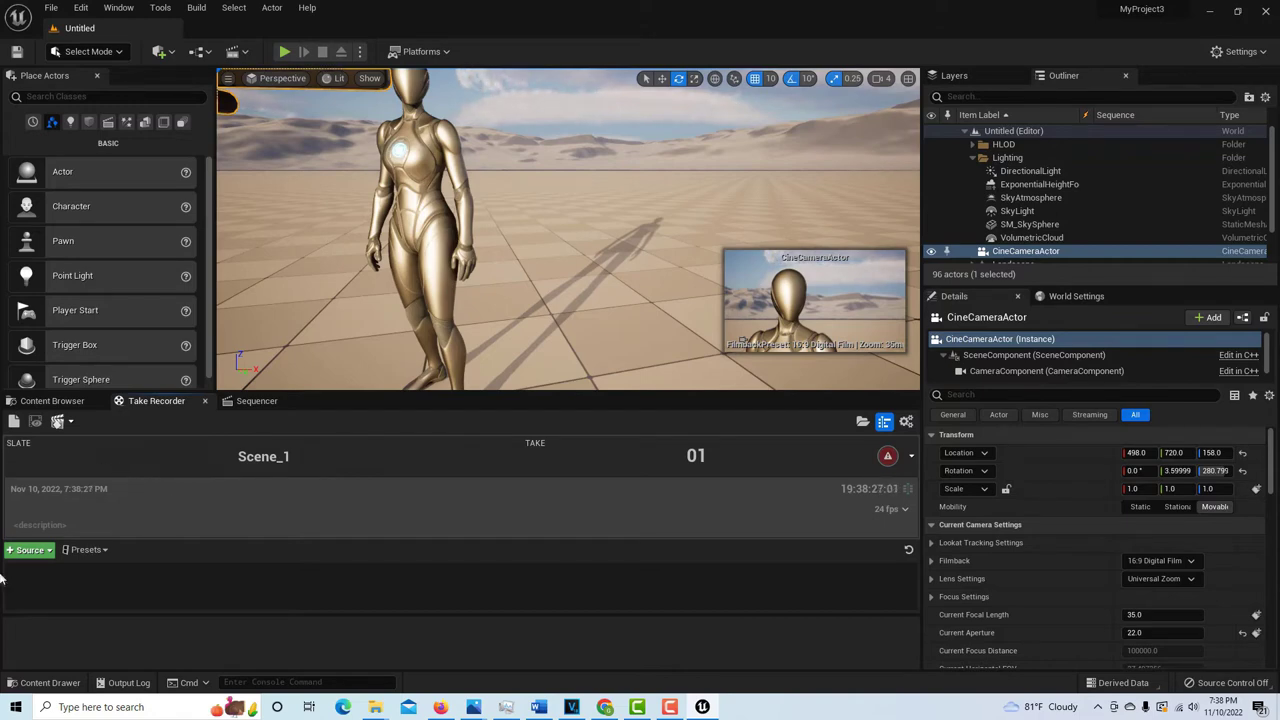
Step: Add CineCameraActor as a Take Recorder source and start recording take 1
{"action": "left_click", "coordinate": [33, 552]}
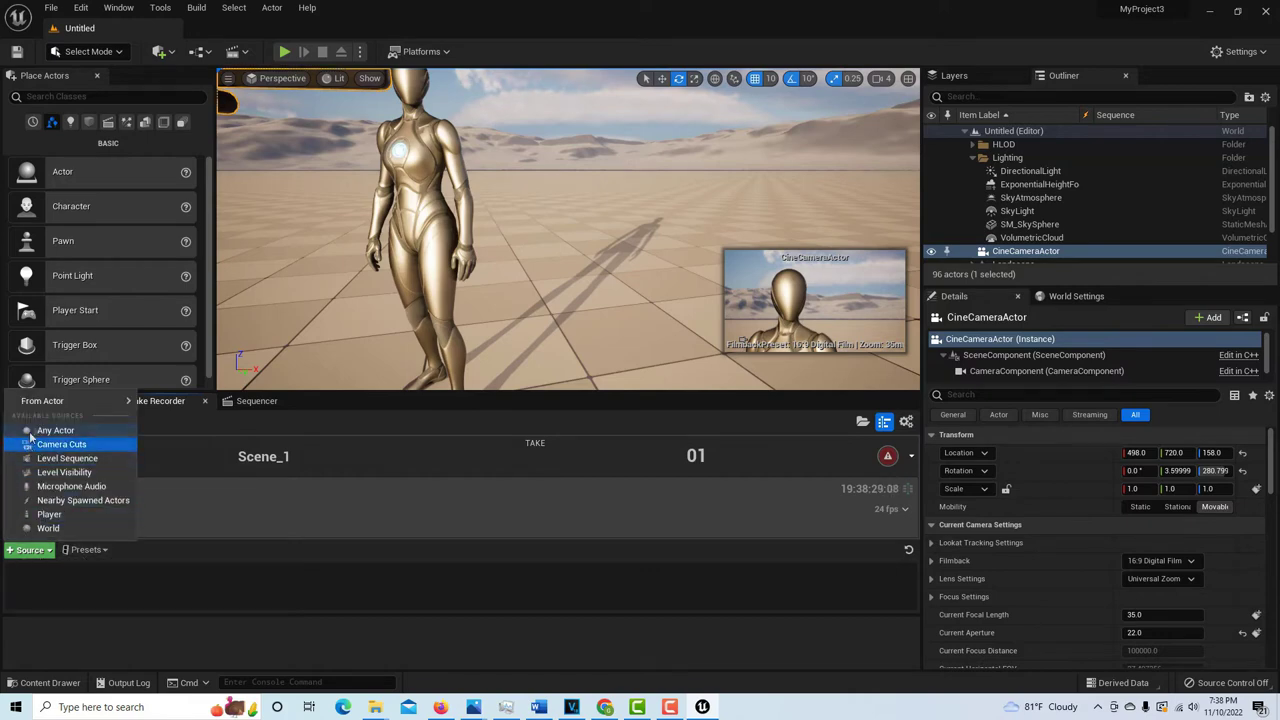
{"action": "mouse_move", "coordinate": [56, 402]}
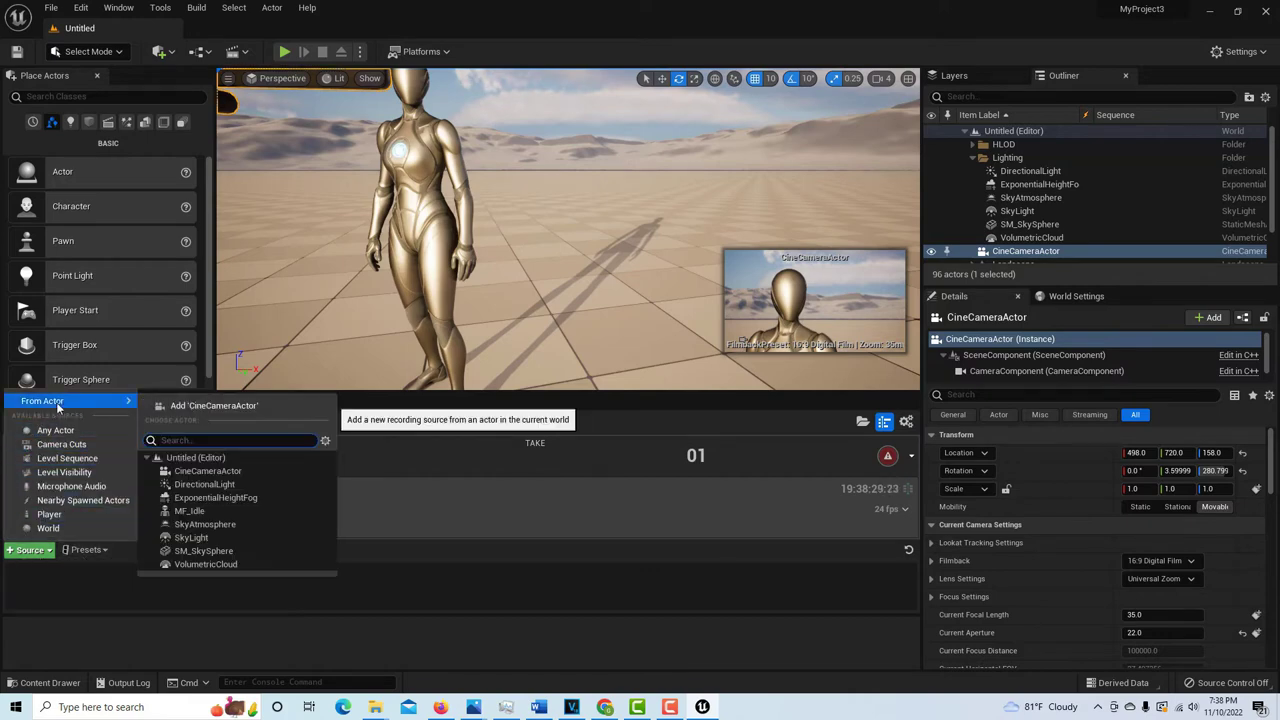
{"action": "left_click", "coordinate": [230, 470]}
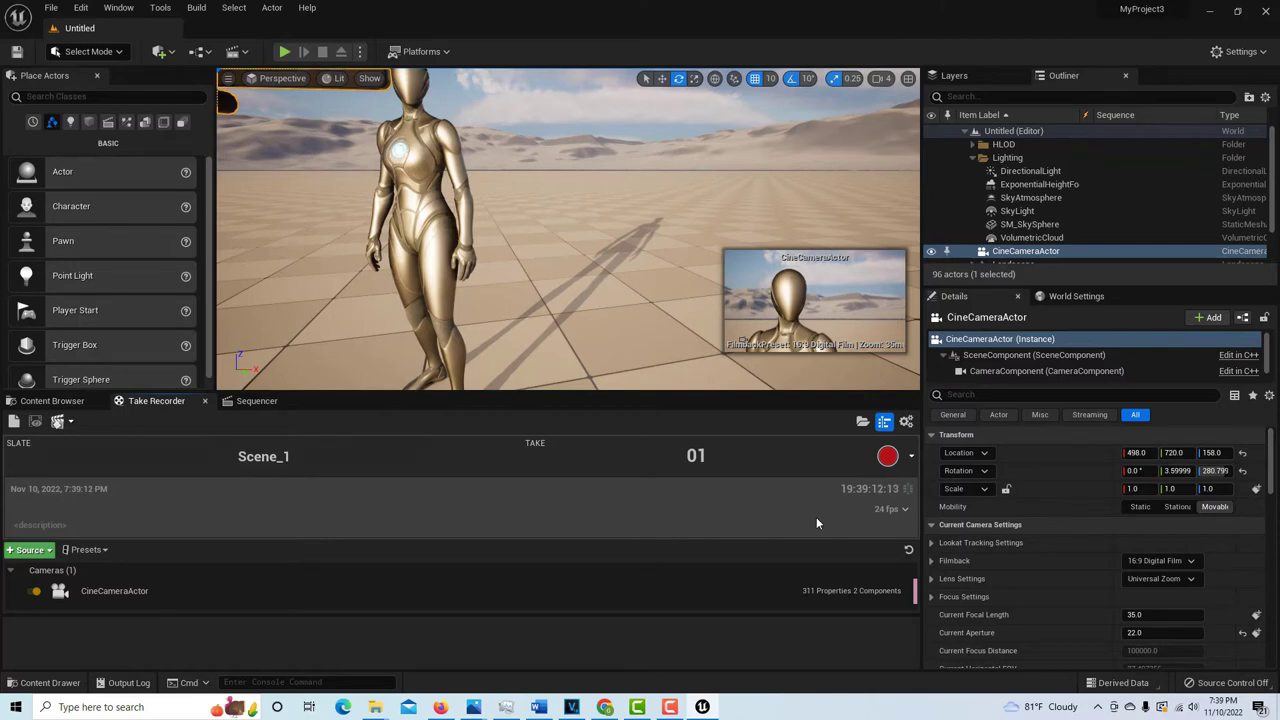
{"action": "left_click", "coordinate": [887, 457]}
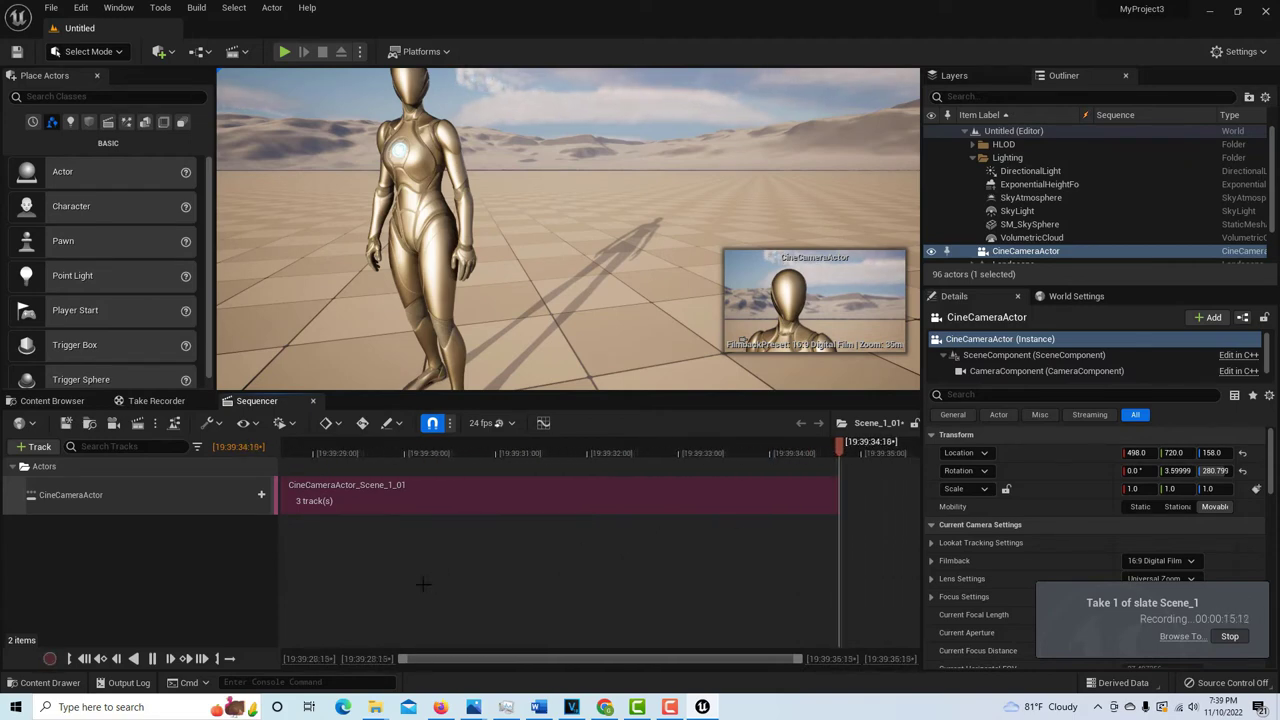
Step: Stop take 1 and return to the Take Recorder with take 02 queued
{"action": "left_click", "coordinate": [50, 658]}
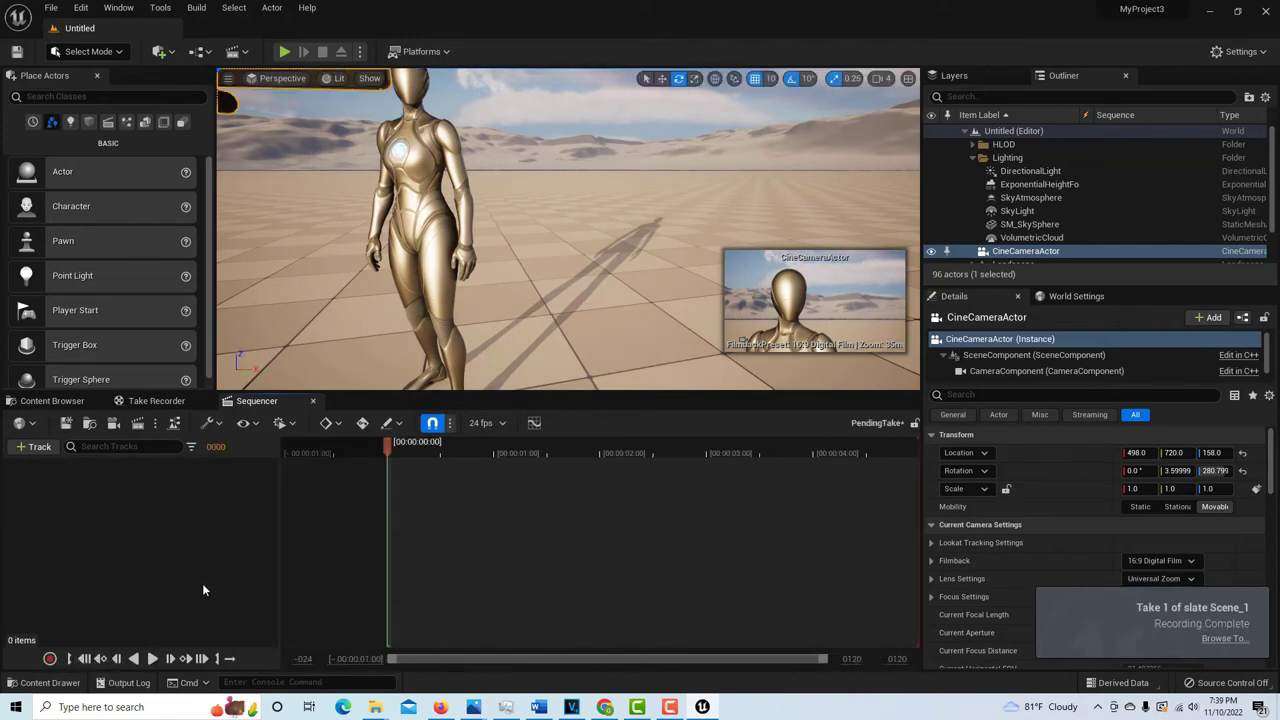
{"action": "left_click", "coordinate": [157, 402]}
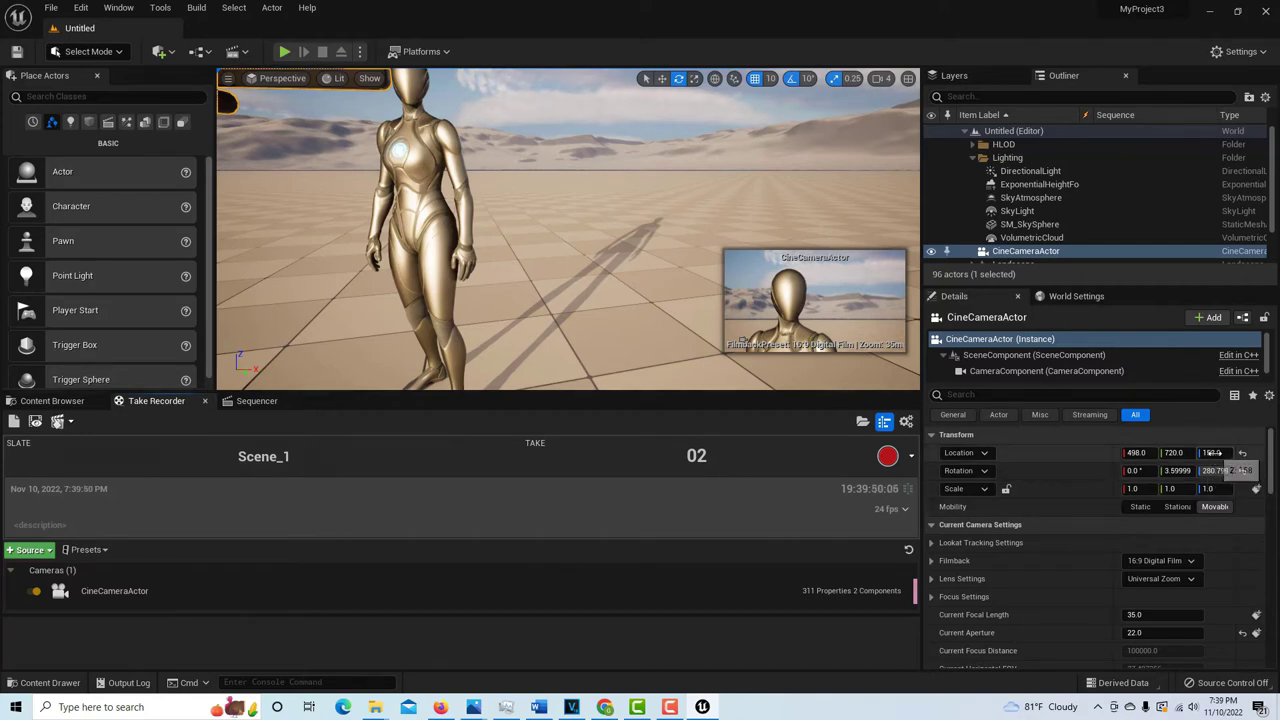
Step: Nudge the camera's location slightly higher and sideways, then record take 2
{"action": "left_click_drag", "start_coordinate": [1214, 453], "coordinate": [1179, 453]}
{"action": "left_click_drag", "start_coordinate": [1207, 452], "coordinate": [1215, 452]}
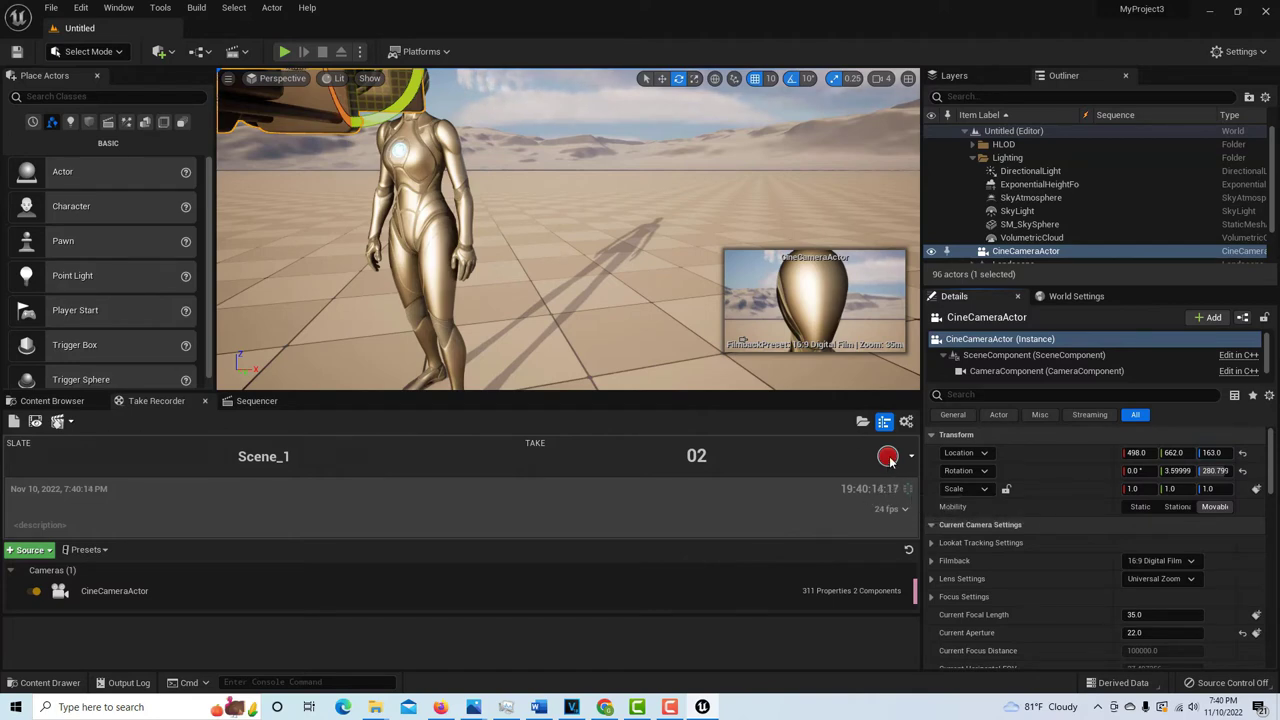
{"action": "left_click", "coordinate": [888, 457]}
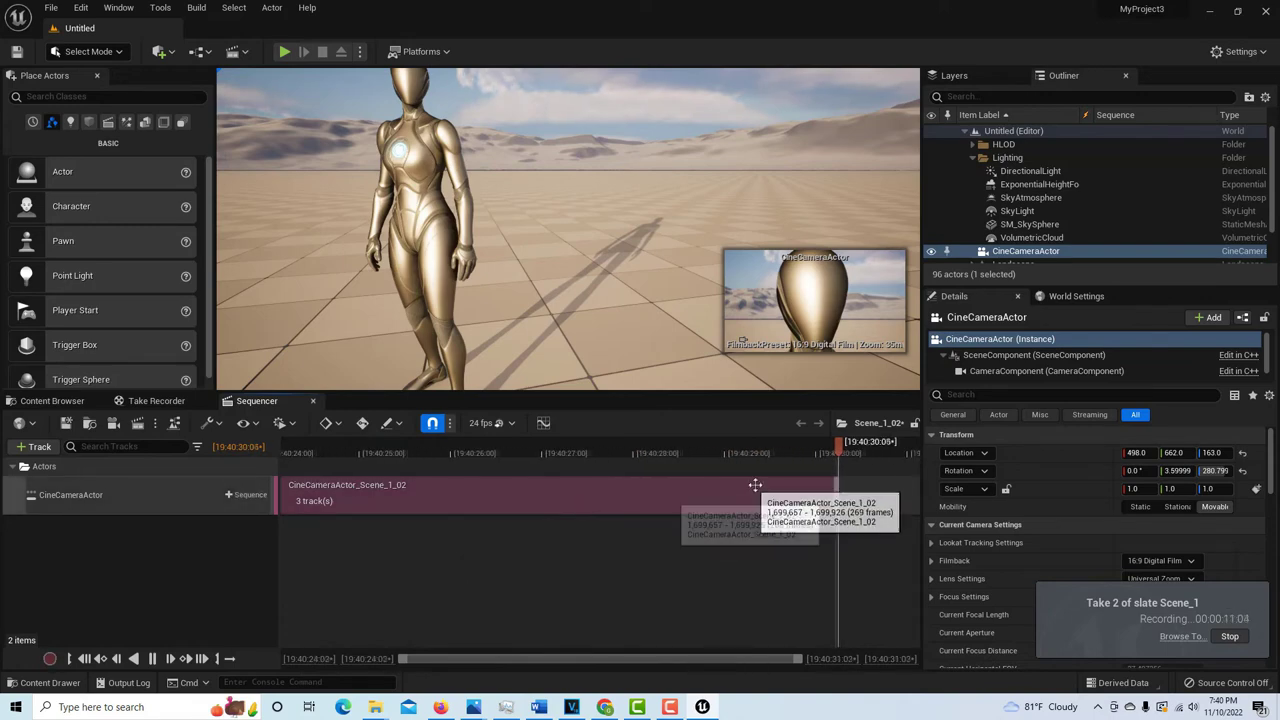
Step: Stop recording take 2 from the recording notification
{"action": "left_click", "coordinate": [50, 658]}
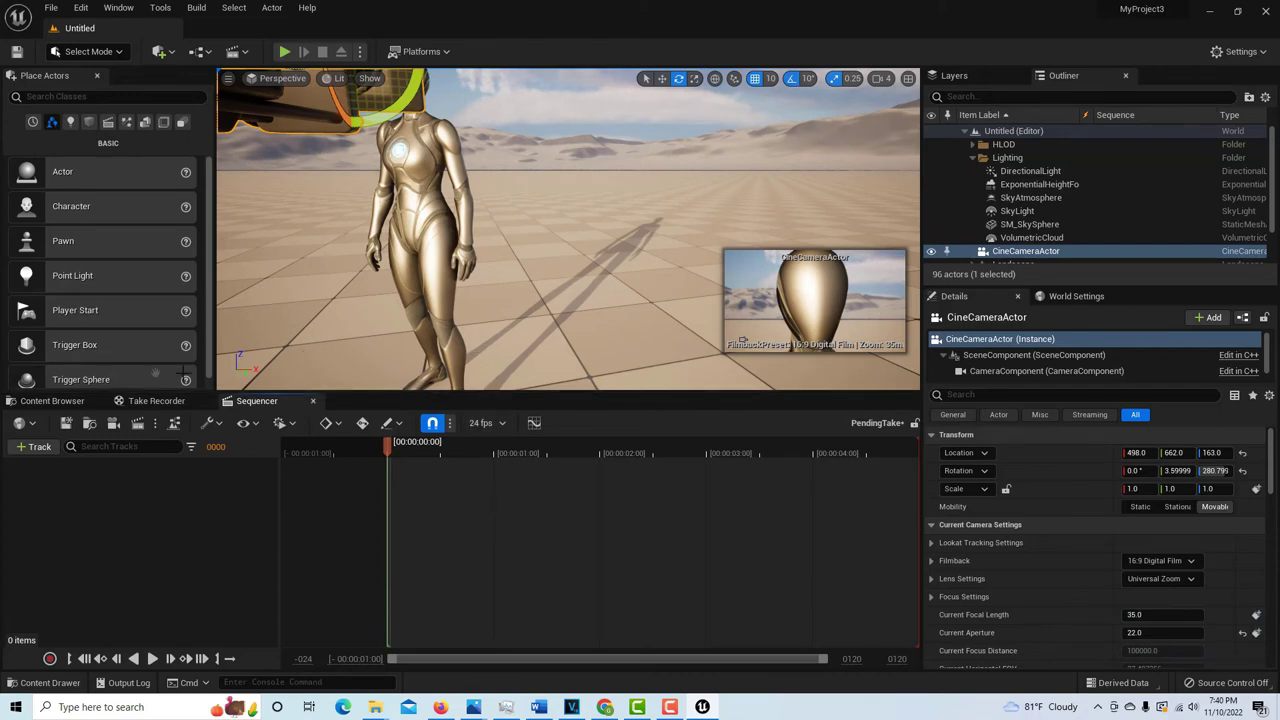
Step: Open the Scene_1_01 take from Content > Cinematics > Takes > 2022-11-10 in Sequencer
{"action": "left_click", "coordinate": [55, 401]}
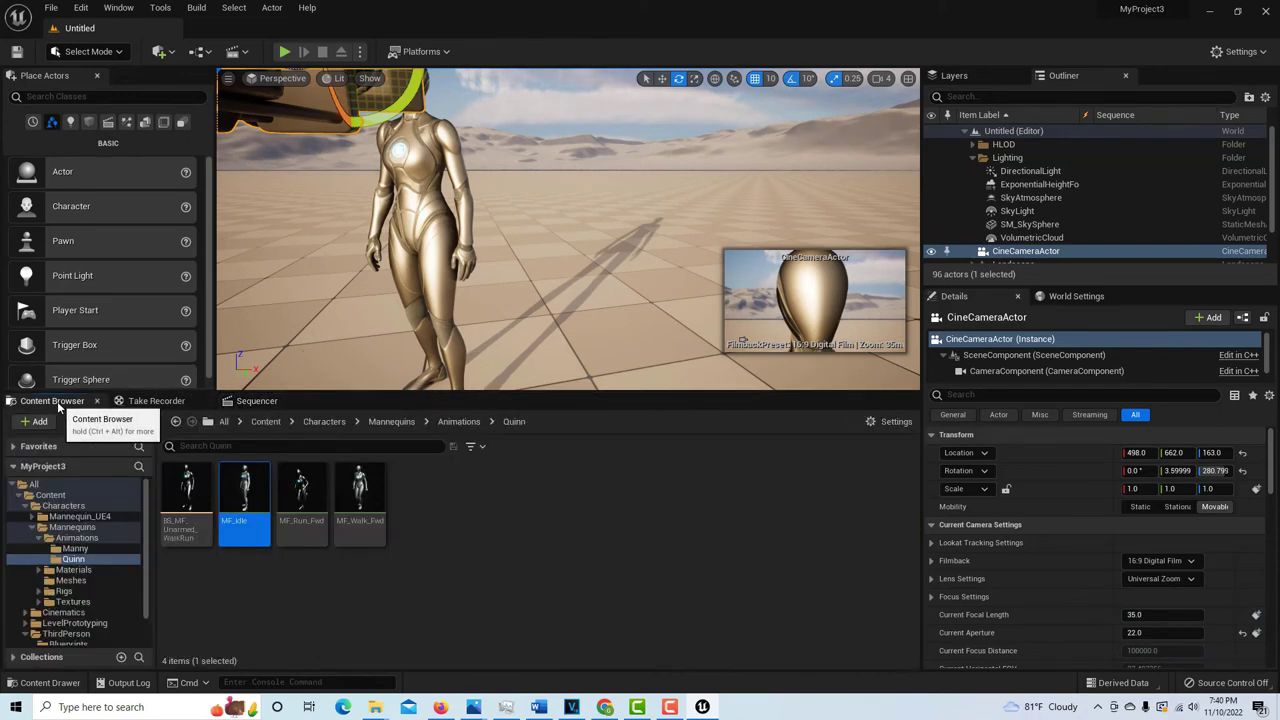
{"action": "left_click", "coordinate": [50, 496]}
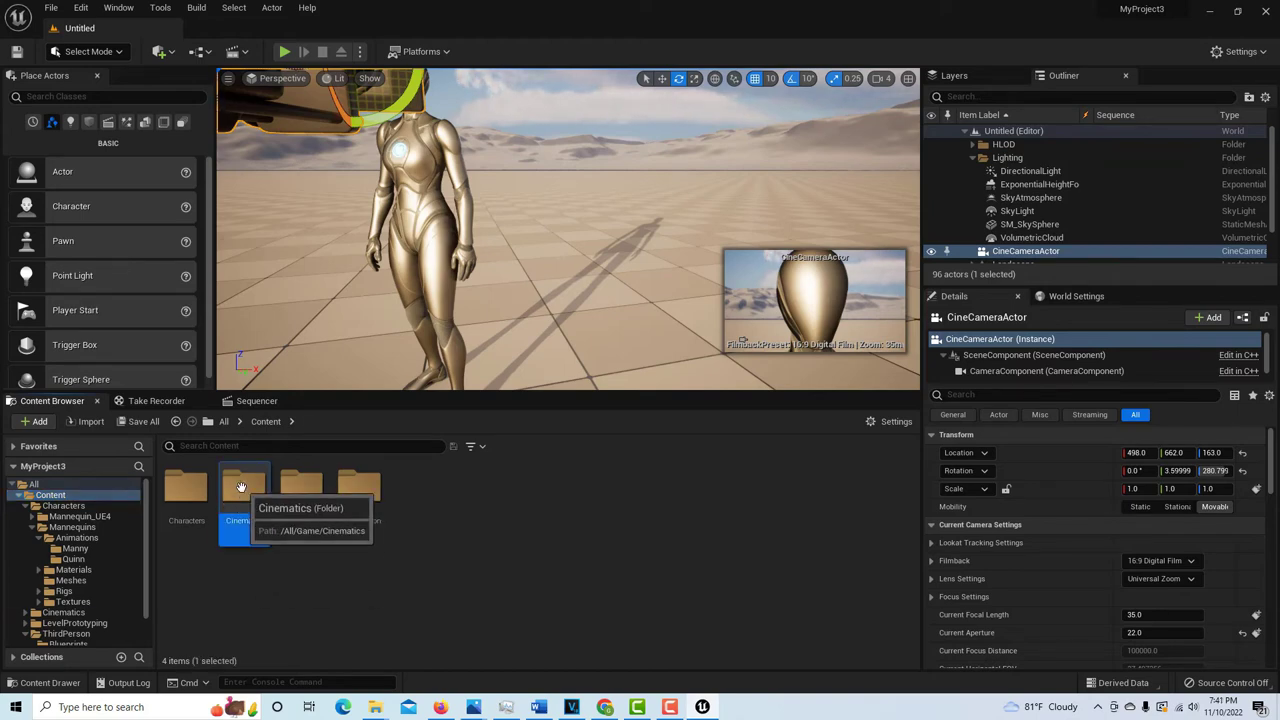
{"action": "double_click", "coordinate": [243, 488]}
{"action": "double_click", "coordinate": [186, 487]}
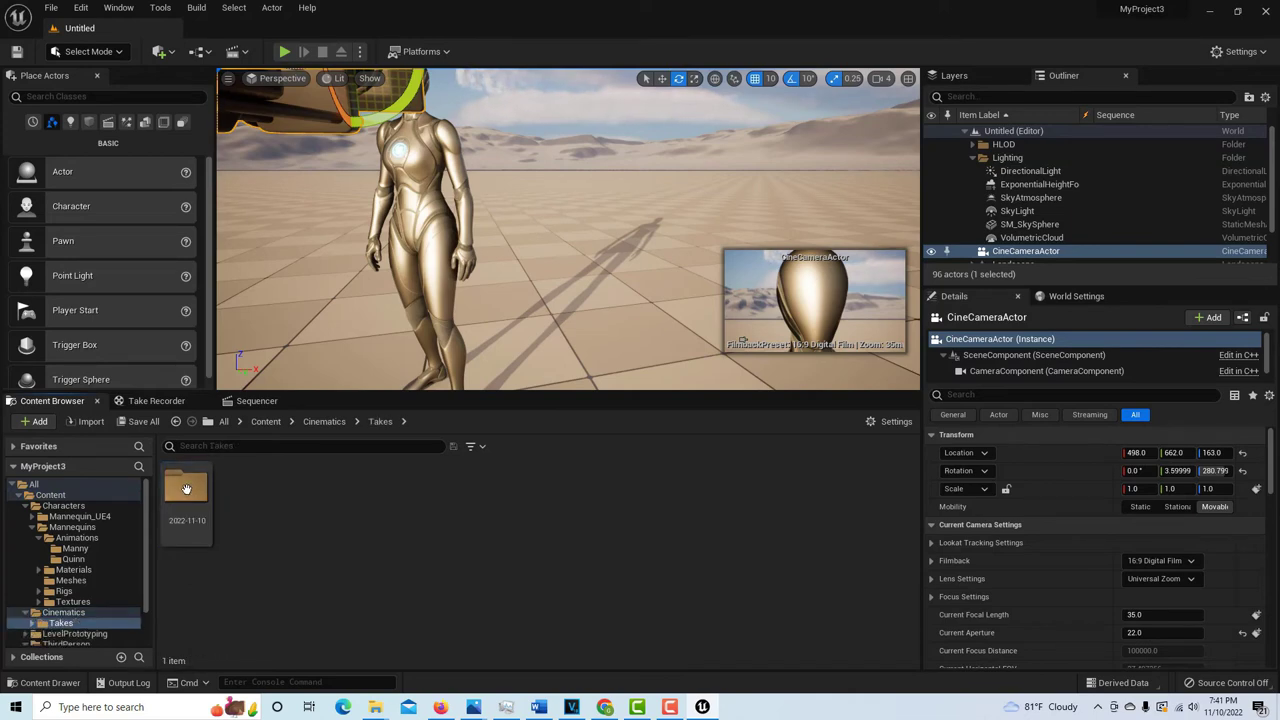
{"action": "double_click", "coordinate": [186, 488]}
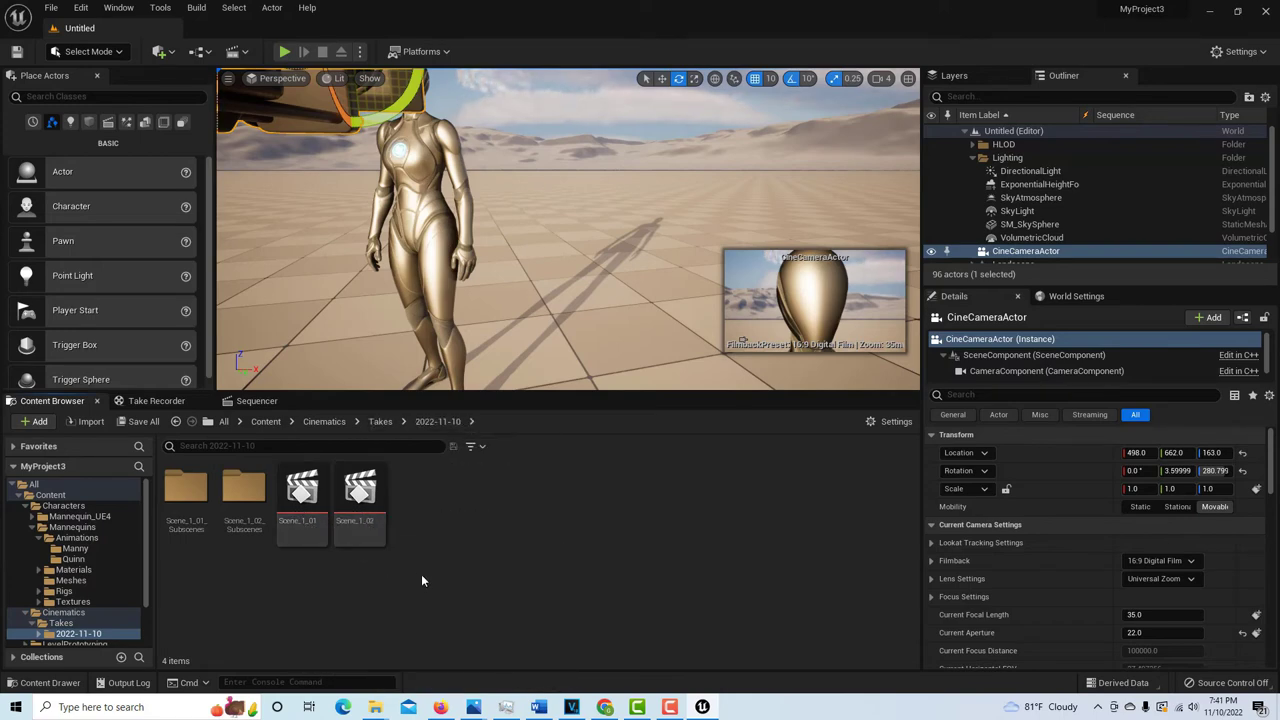
{"action": "double_click", "coordinate": [305, 530]}
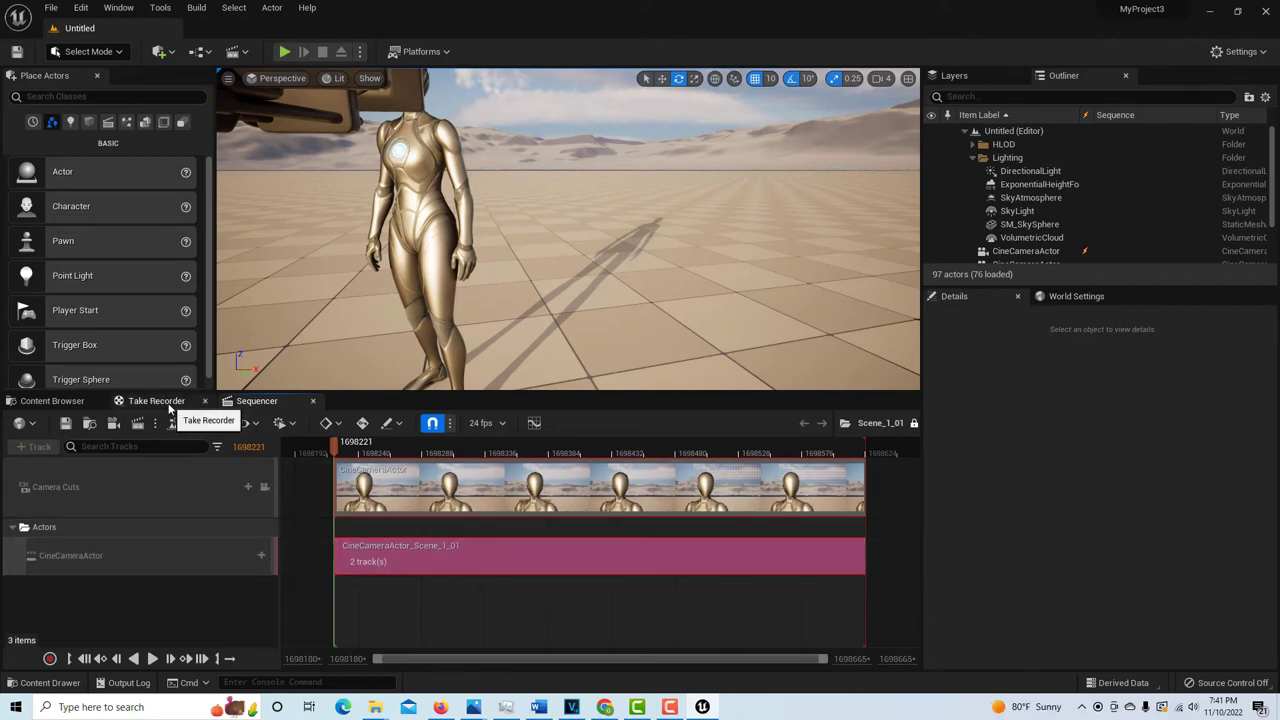
Step: Open the Scene_1_02 take and view the scene through its CineCameraActor
{"action": "left_click", "coordinate": [50, 400]}
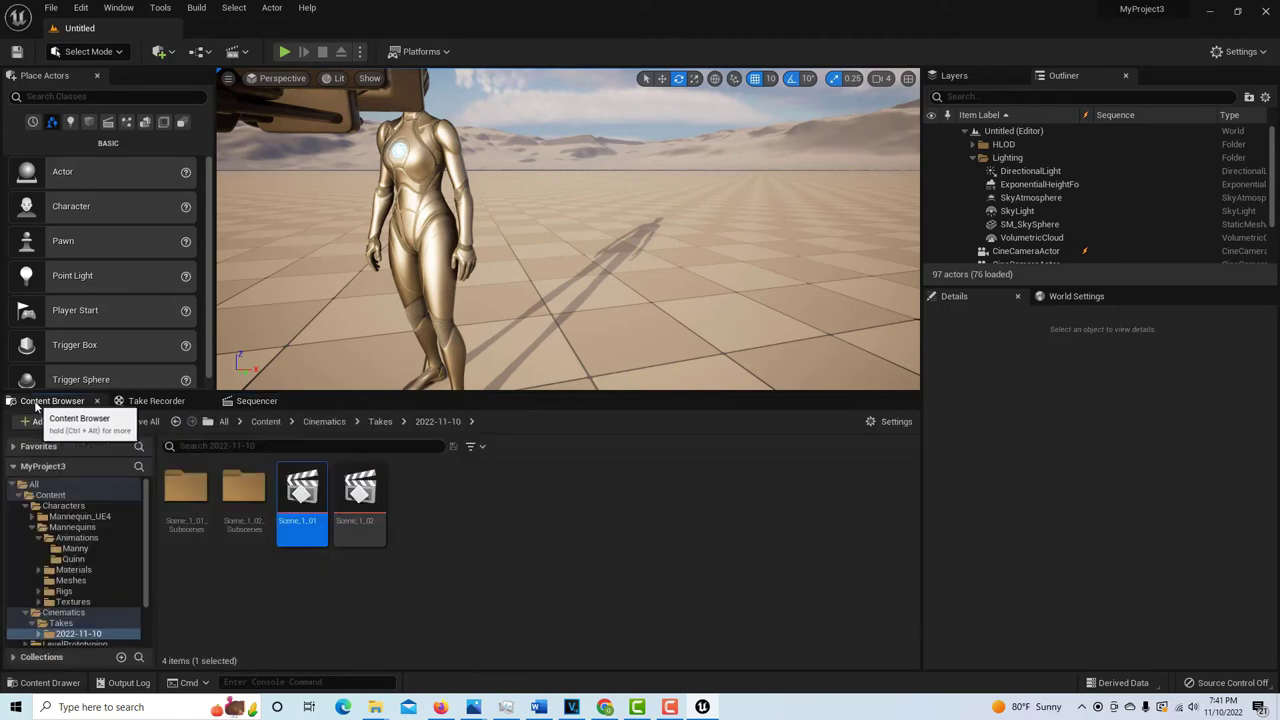
{"action": "double_click", "coordinate": [360, 495]}
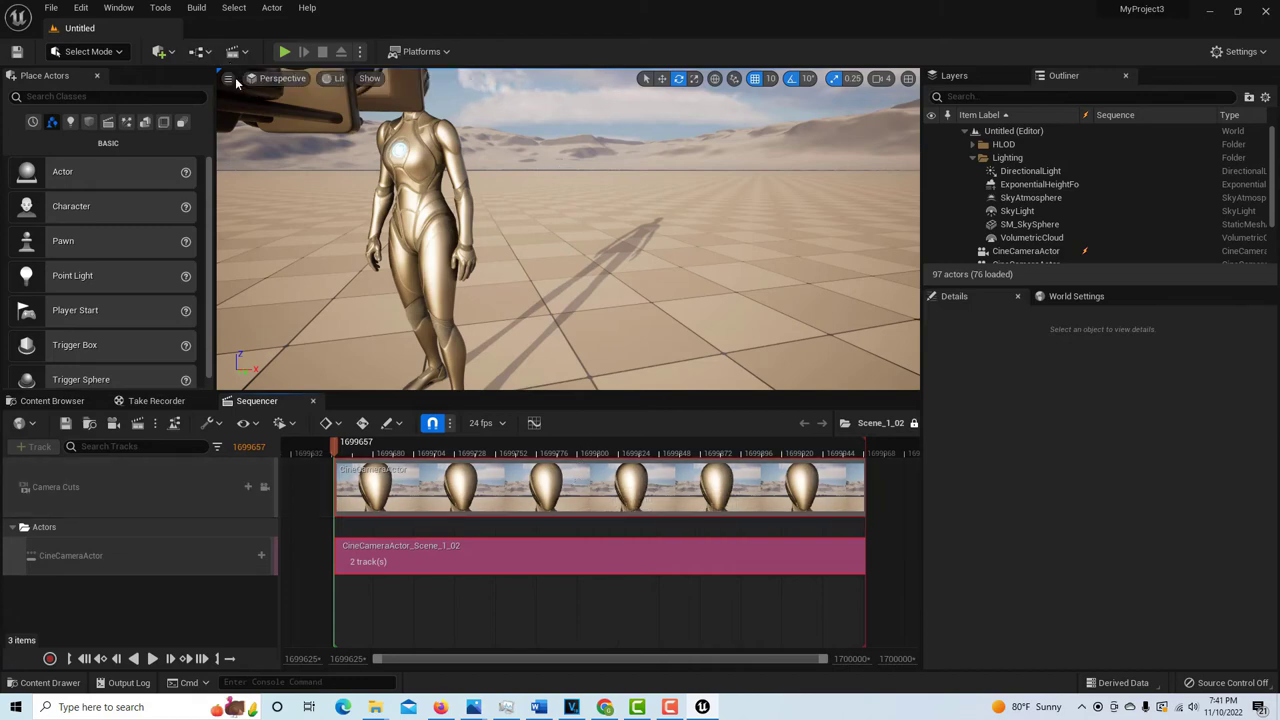
{"action": "left_click", "coordinate": [262, 80]}
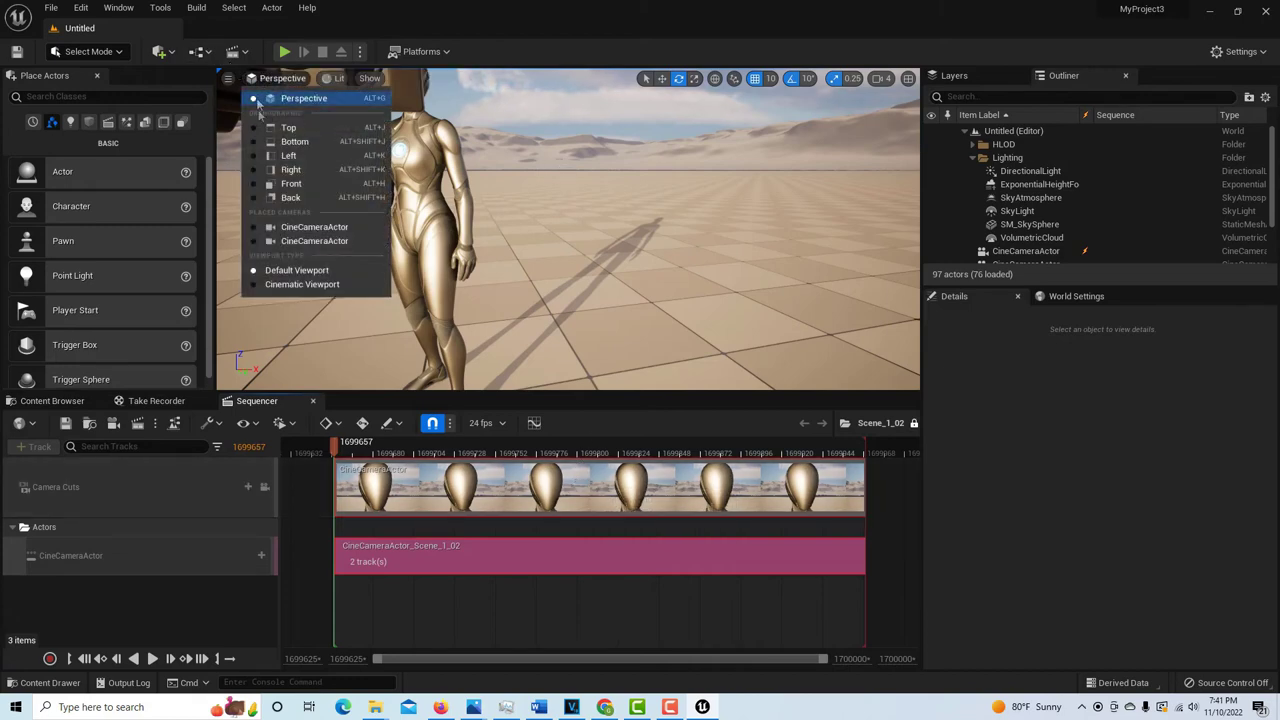
{"action": "left_click", "coordinate": [300, 227]}
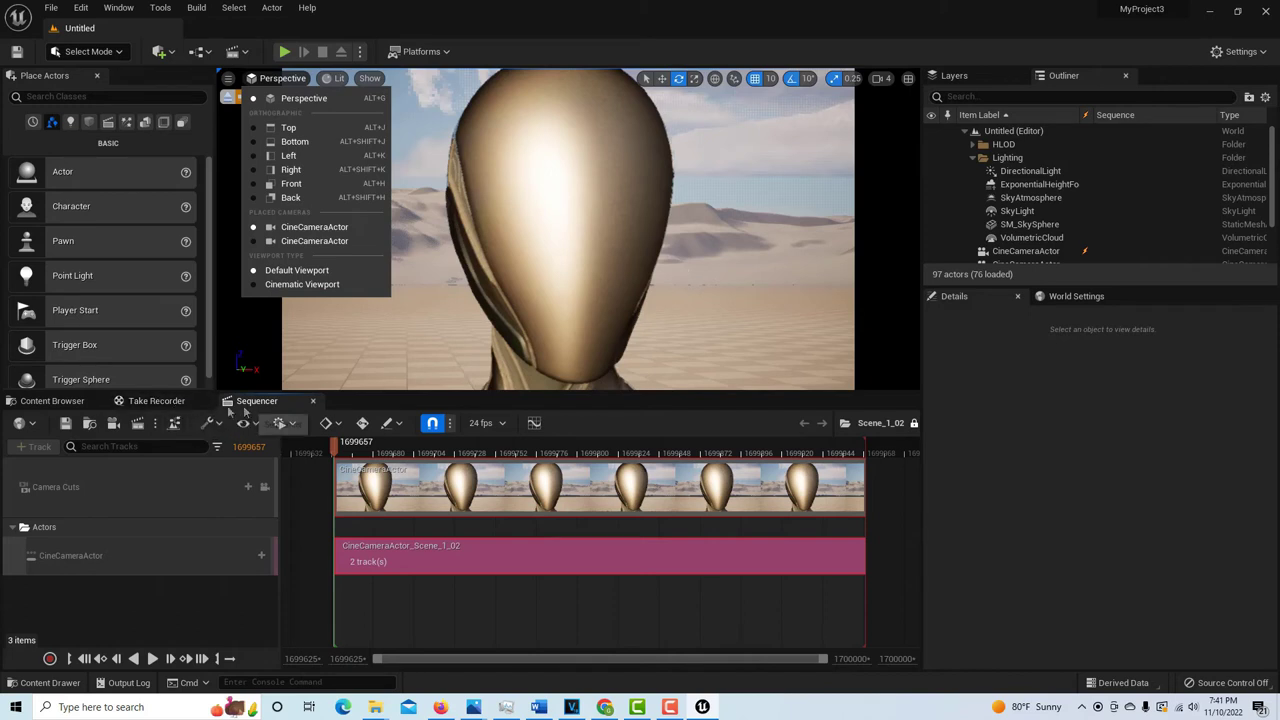
Step: Reopen Scene_1_01 and bring up its Render Movie Settings, showing AVI at 1280 x 720
{"action": "left_click", "coordinate": [33, 404]}
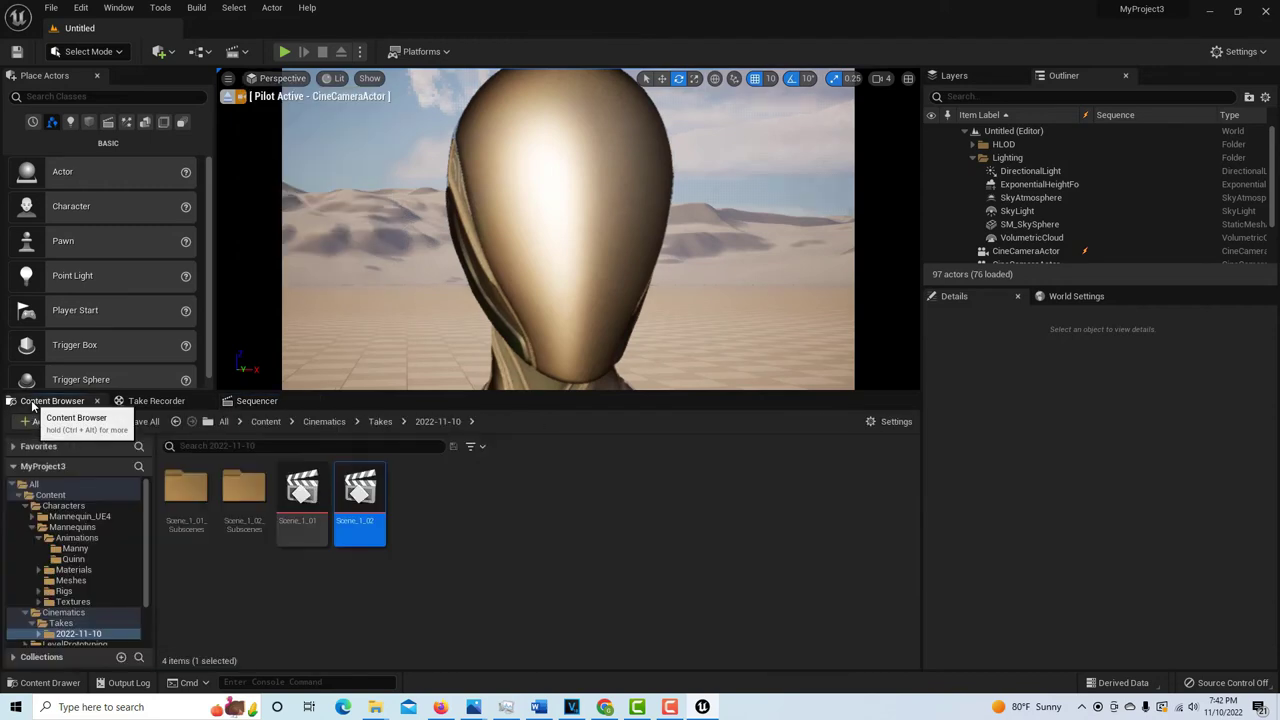
{"action": "double_click", "coordinate": [303, 498]}
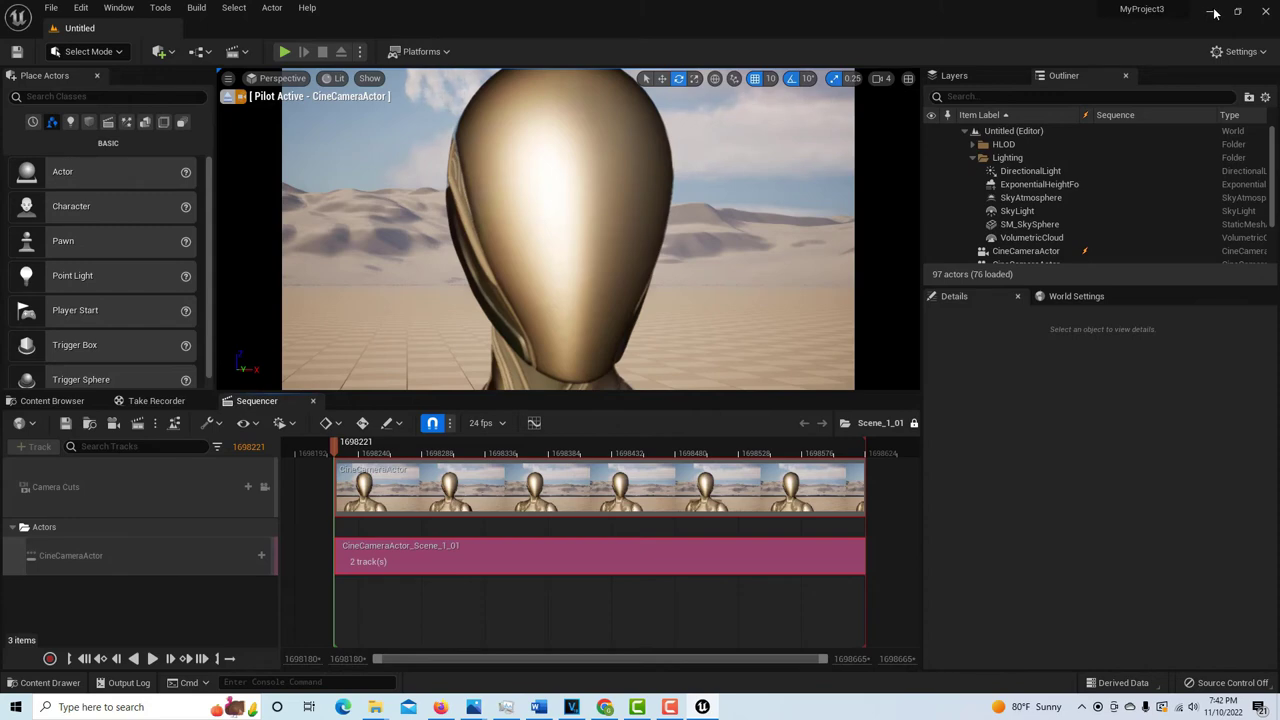
{"action": "left_click", "coordinate": [139, 423]}
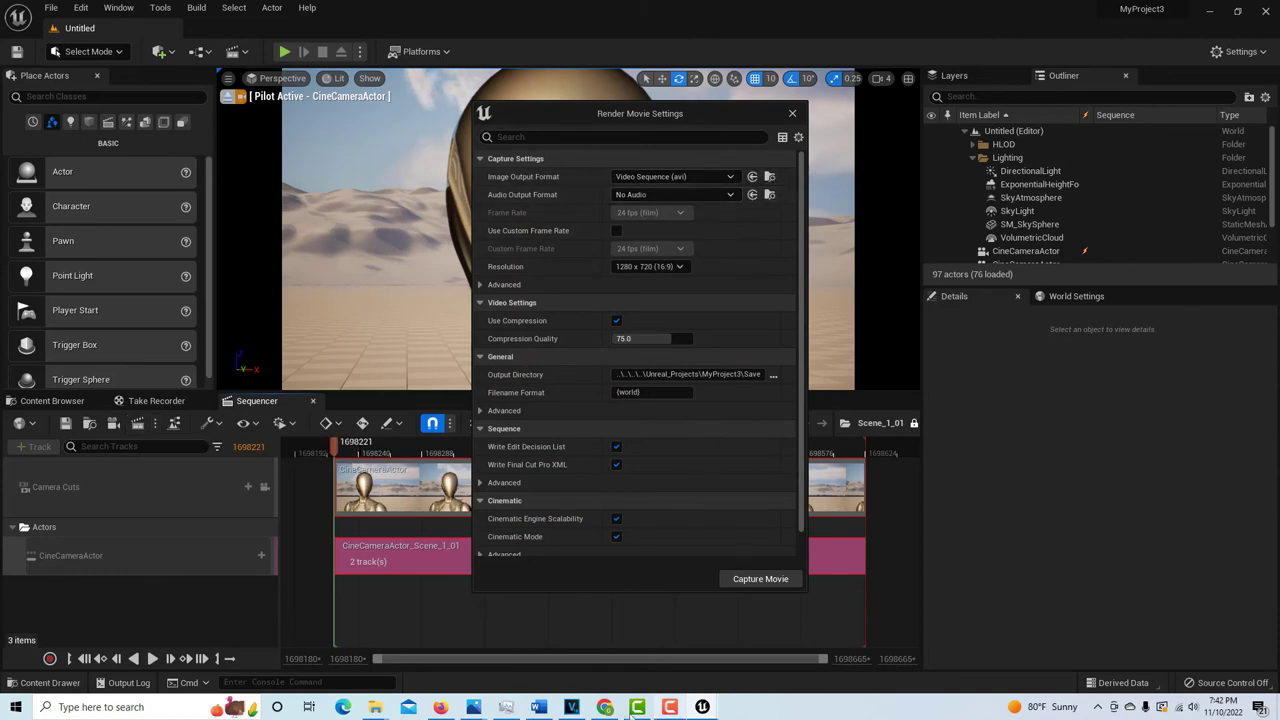
{"action": "mouse_move", "coordinate": [441, 708]}
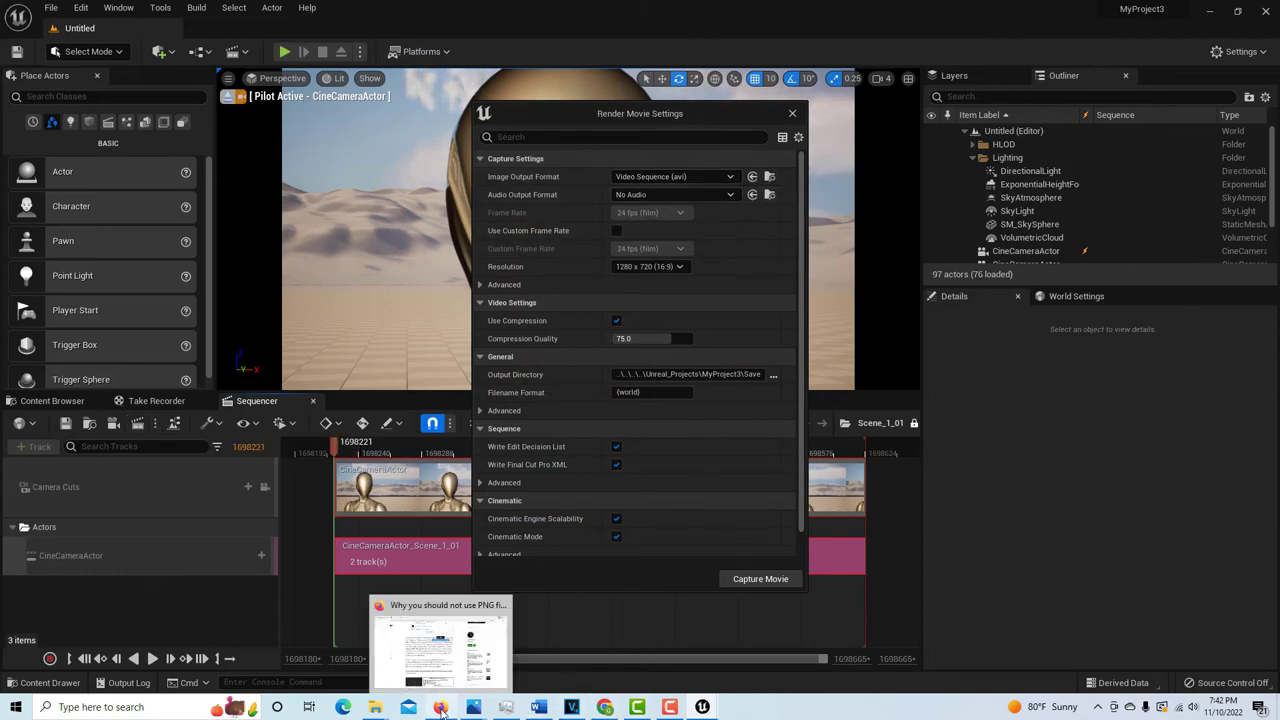
{"action": "left_click", "coordinate": [441, 708]}
{"action": "scroll", "coordinate": [790, 458], "scroll_direction": "up", "scroll_amount": 8}
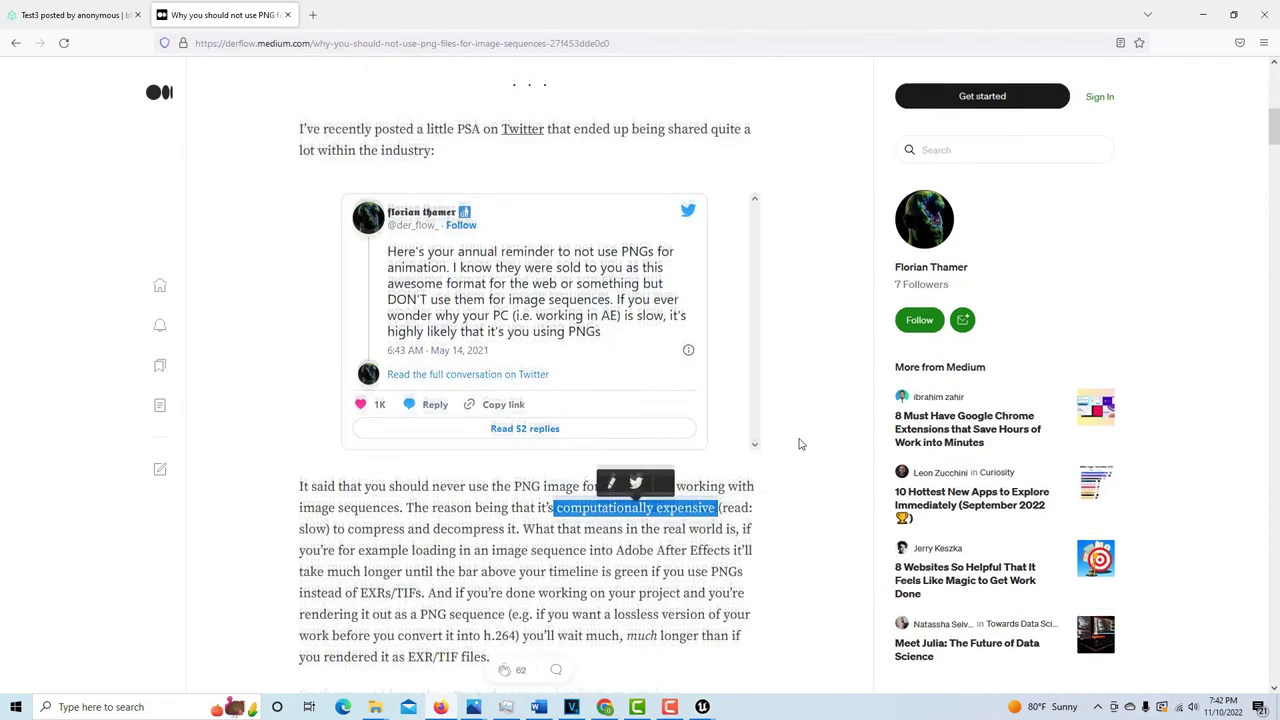
{"action": "scroll", "coordinate": [790, 458], "scroll_direction": "up", "scroll_amount": 2}
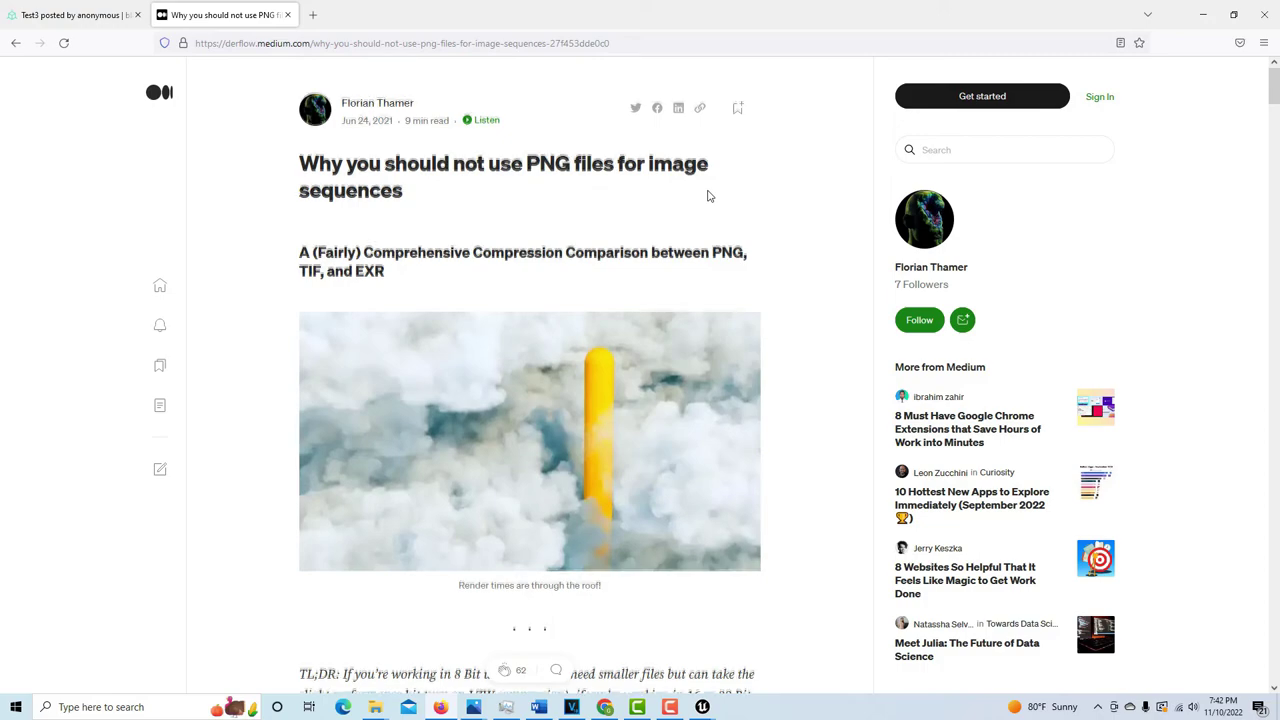
{"action": "scroll", "coordinate": [707, 196], "scroll_direction": "down", "scroll_amount": 7}
{"action": "left_click", "coordinate": [834, 491]}
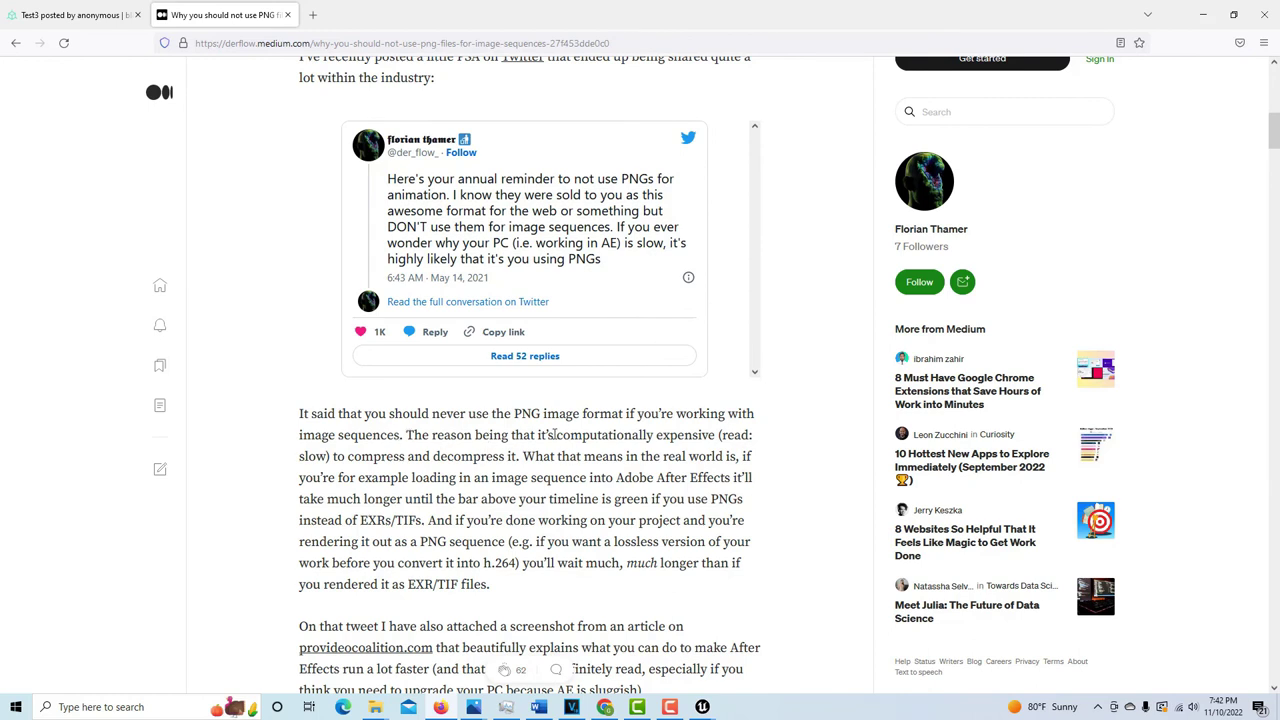
{"action": "left_click_drag", "start_coordinate": [538, 434], "coordinate": [715, 436]}
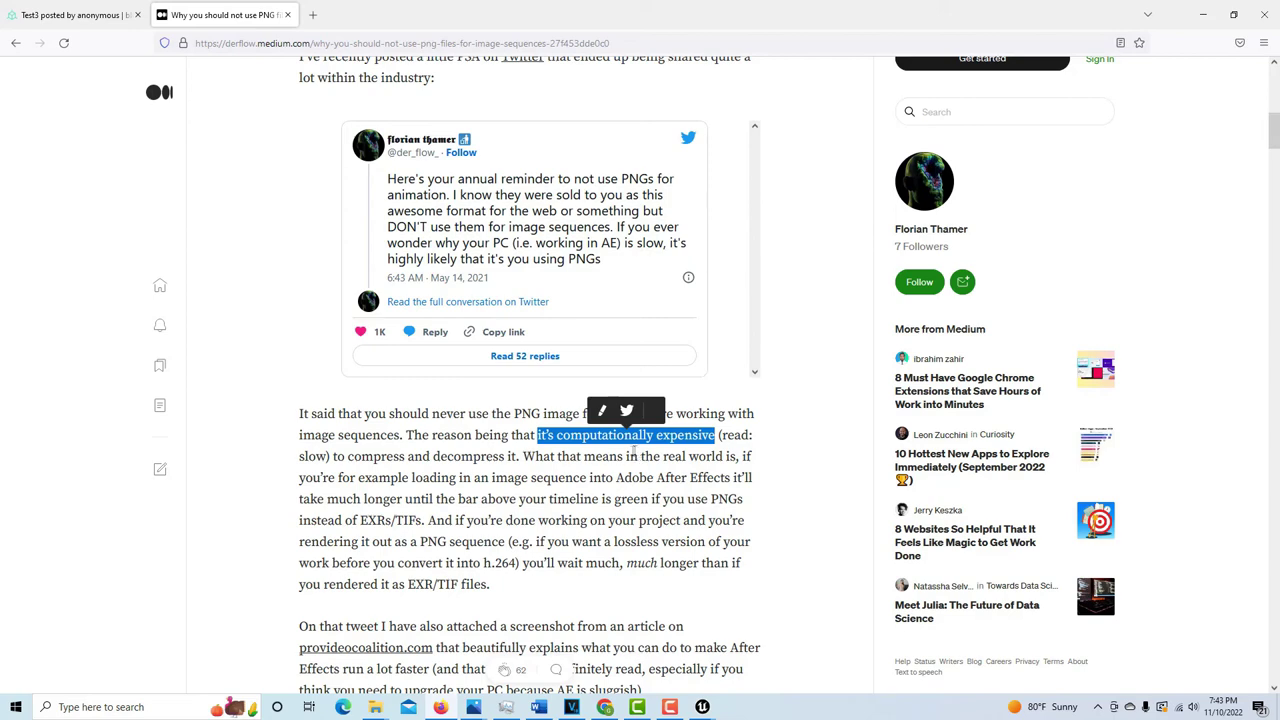
{"action": "mouse_move", "coordinate": [702, 707]}
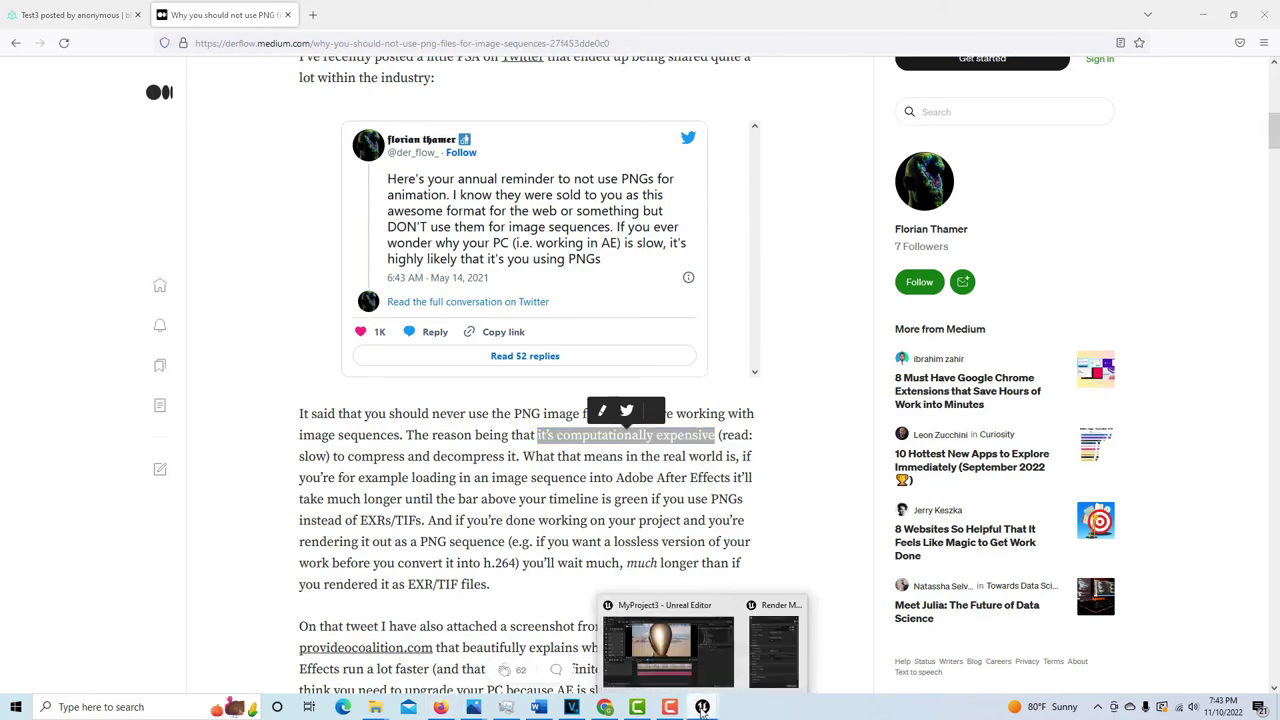
{"action": "left_click", "coordinate": [668, 643]}
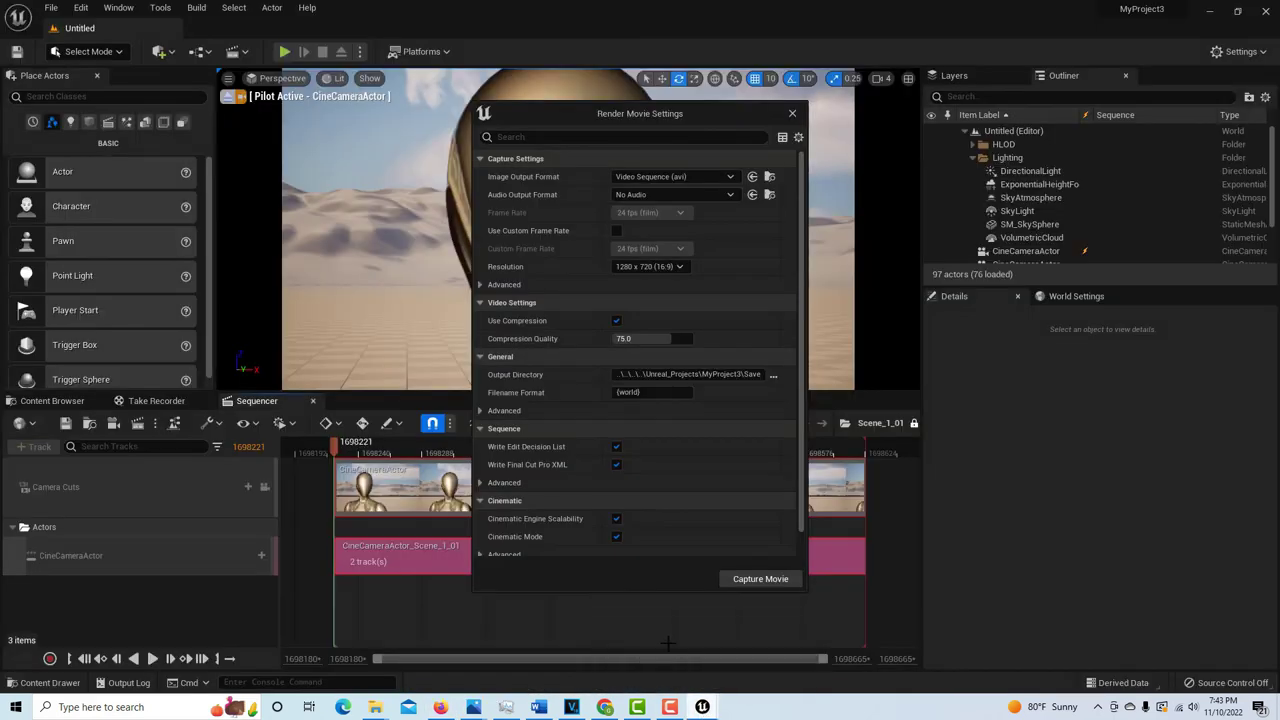
Step: Render as Image Sequence (png) into Desktop's New folder (3), then start the movie capture
{"action": "left_click", "coordinate": [729, 177]}
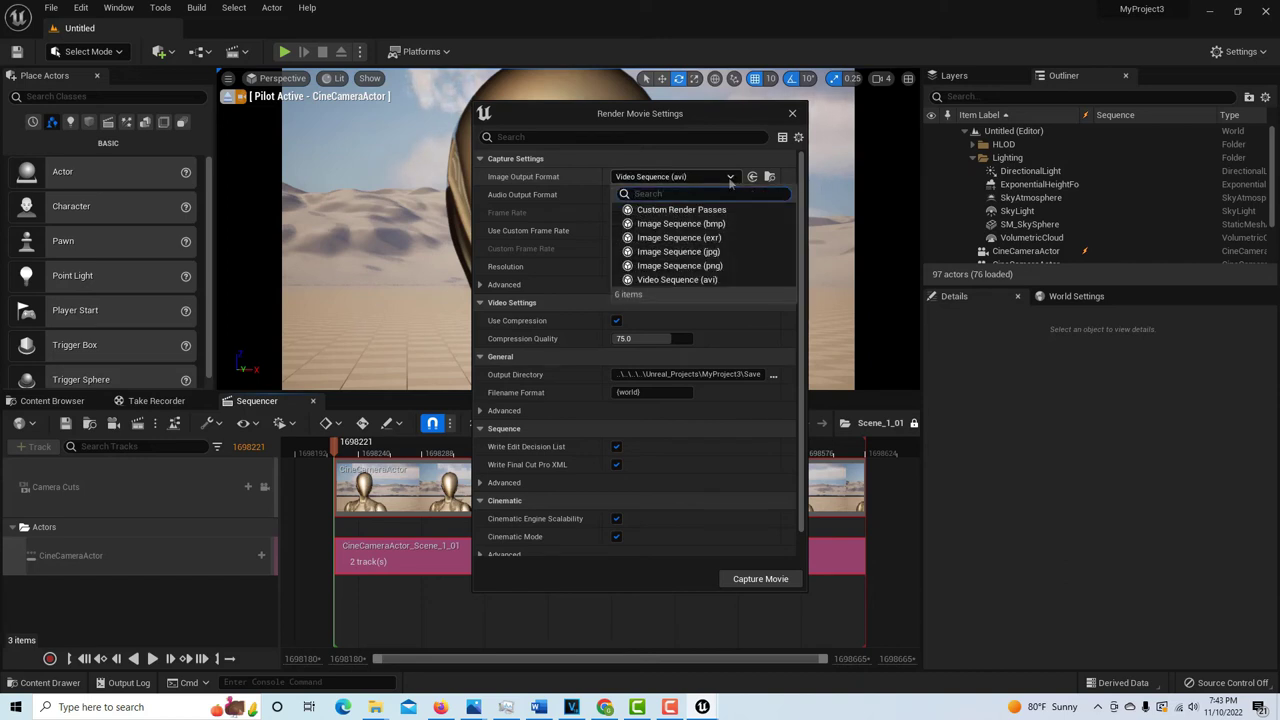
{"action": "left_click", "coordinate": [676, 266]}
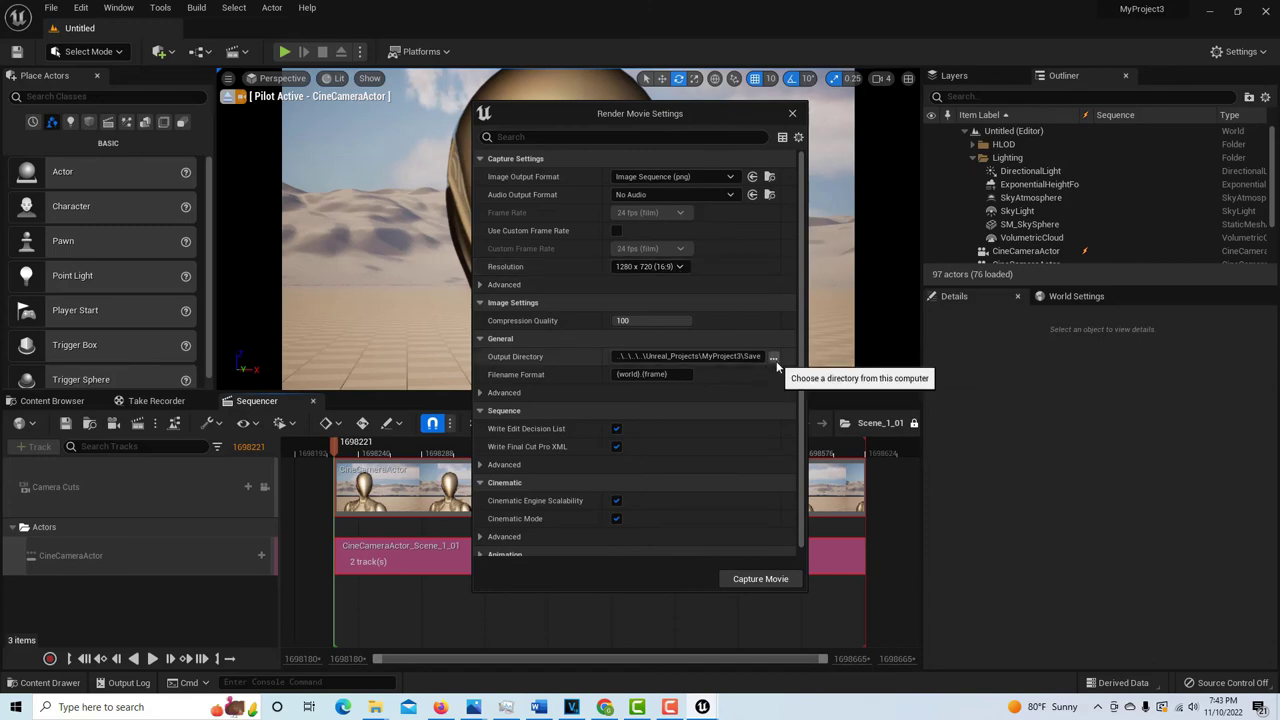
{"action": "left_click", "coordinate": [773, 357]}
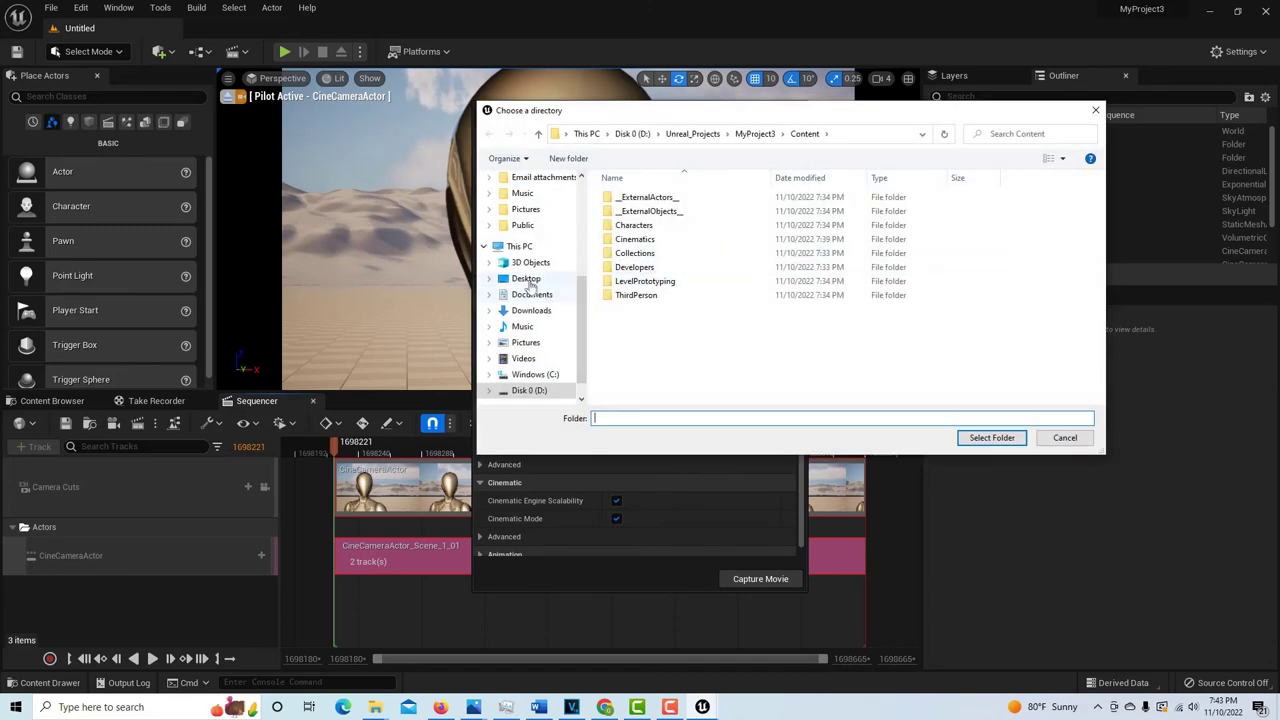
{"action": "left_click", "coordinate": [526, 279]}
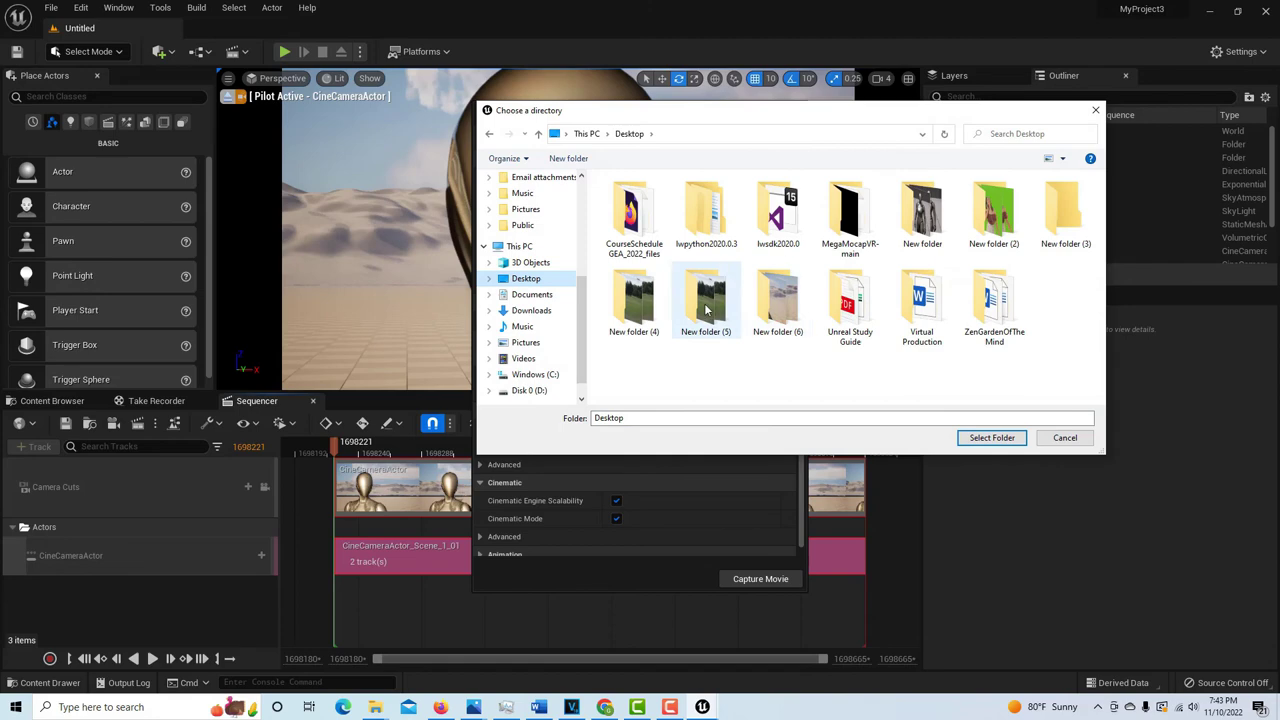
{"action": "left_click", "coordinate": [1065, 212]}
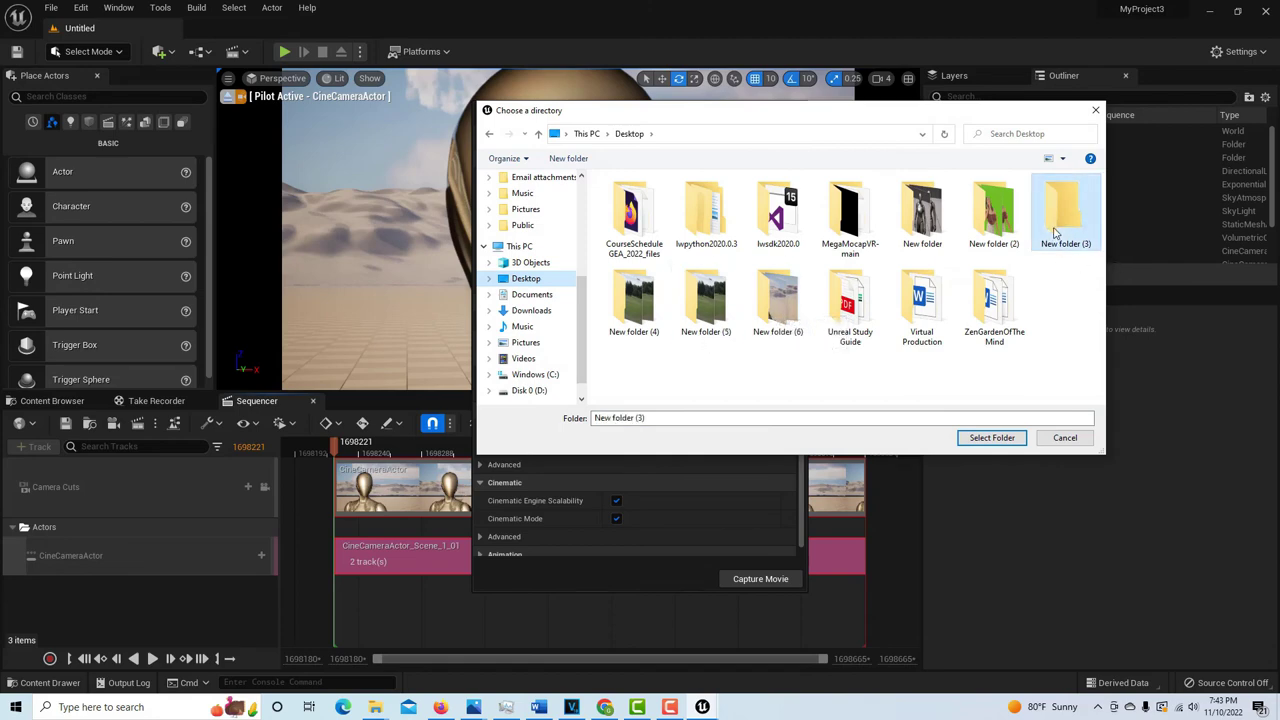
{"action": "left_click", "coordinate": [1007, 440]}
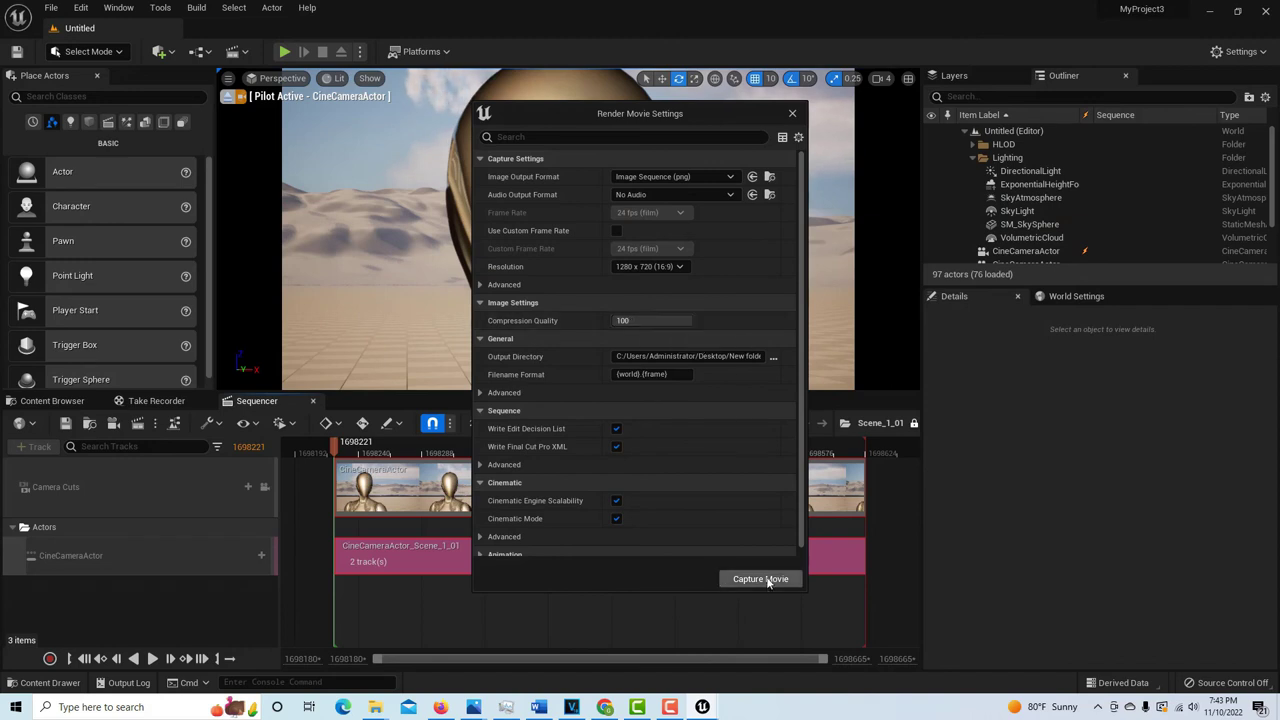
{"action": "left_click", "coordinate": [768, 580]}
Step: Save the untitled level under its default name so the PNG capture can proceed
{"action": "left_click", "coordinate": [703, 508]}
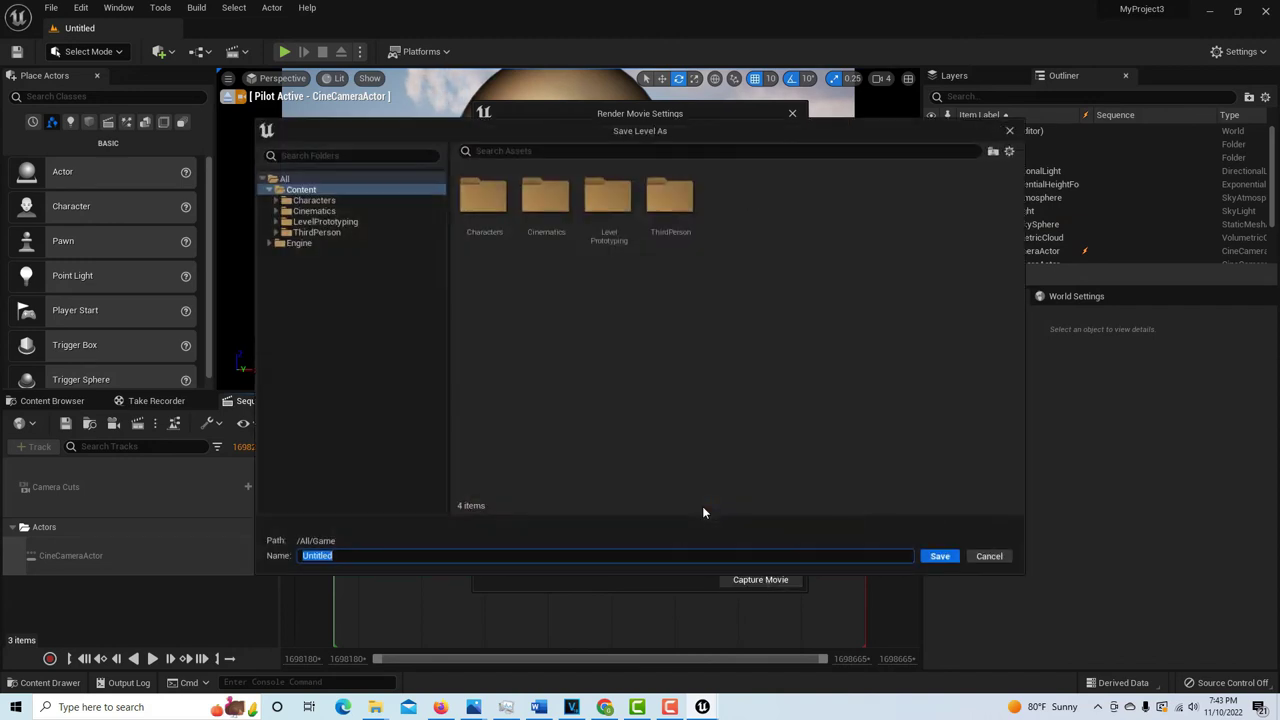
{"action": "left_click", "coordinate": [940, 556]}
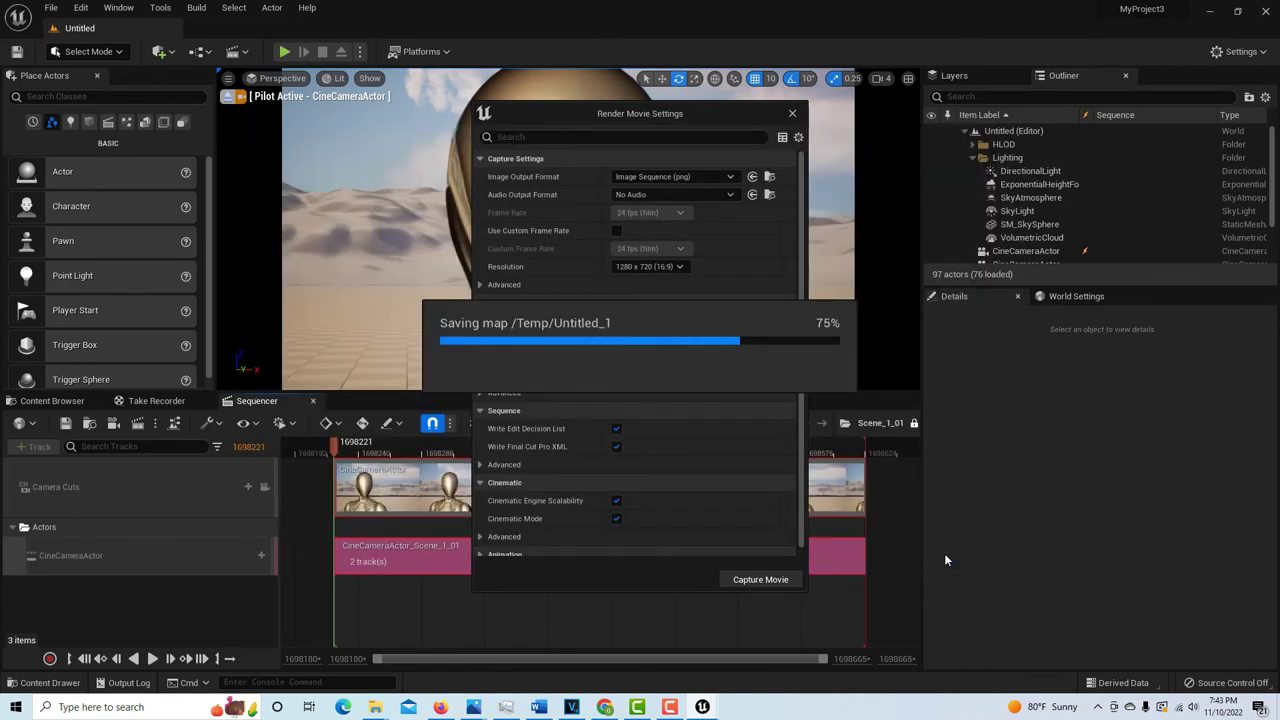